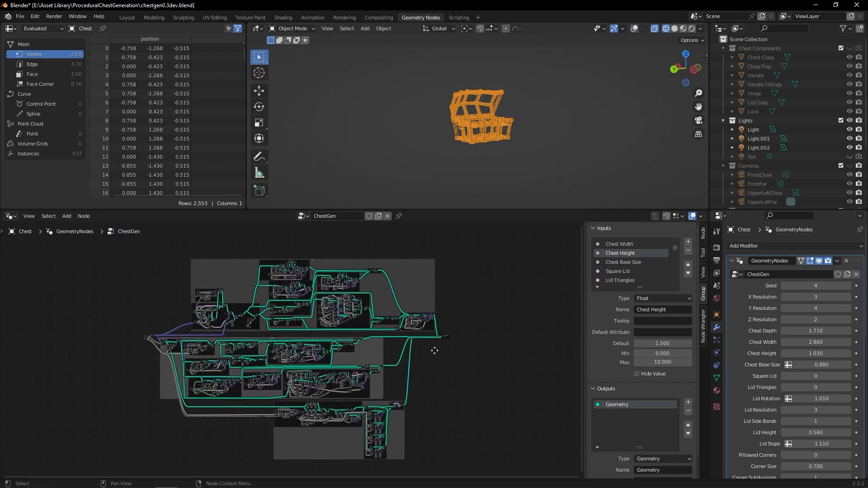
# Enlarge the node editor and examine the whole ChestGen node tree
pyautogui.moveTo(445, 209); pyautogui.dragTo(439, 137)
pyautogui.scroll(2, 428, 240)
pyautogui.moveTo(415, 249); pyautogui.dragTo(425, 250, button='middle')
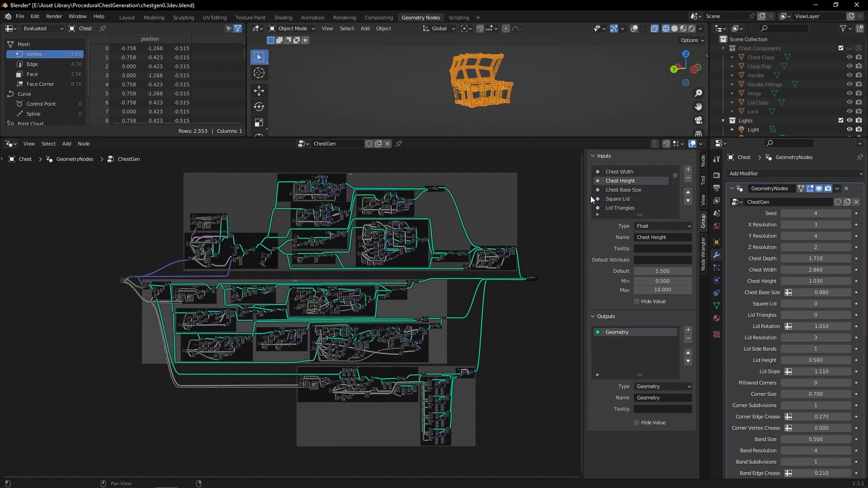
# Switch to the Modeling workspace and enlarge the outliner so that the Chest object is listed
pyautogui.click(153, 17)
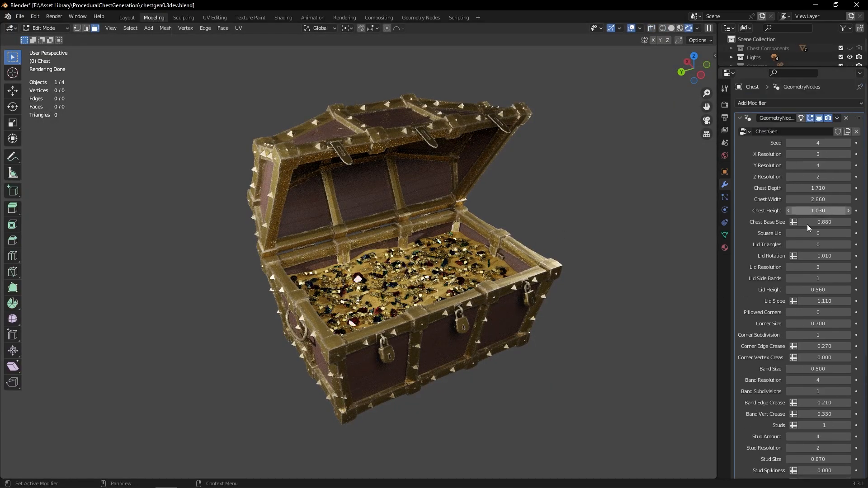
pyautogui.moveTo(829, 69); pyautogui.dragTo(829, 126)
pyautogui.moveTo(548, 290)
pyautogui.mouseDown(button='middle')
pyautogui.moveTo(556, 308)
pyautogui.moveTo(545, 297)
pyautogui.mouseUp(button='middle')
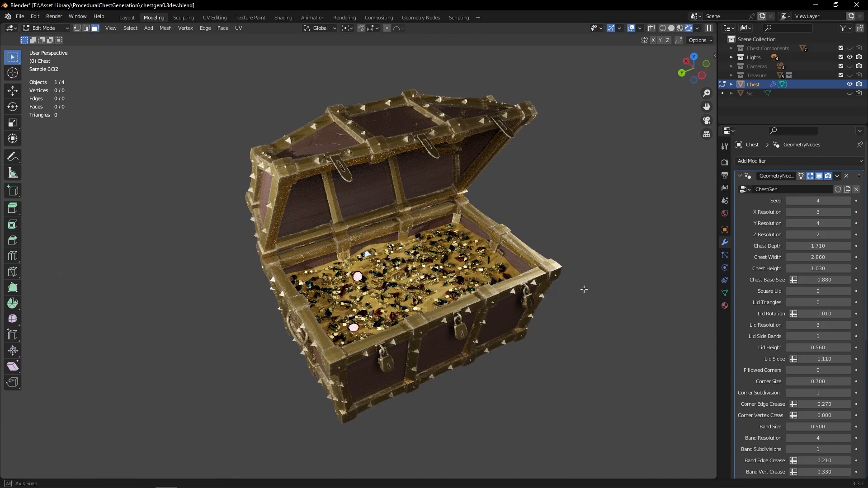
# Look at the Bands material nodes in the Shading workspace and return to the Modeling workspace
pyautogui.click(283, 17)
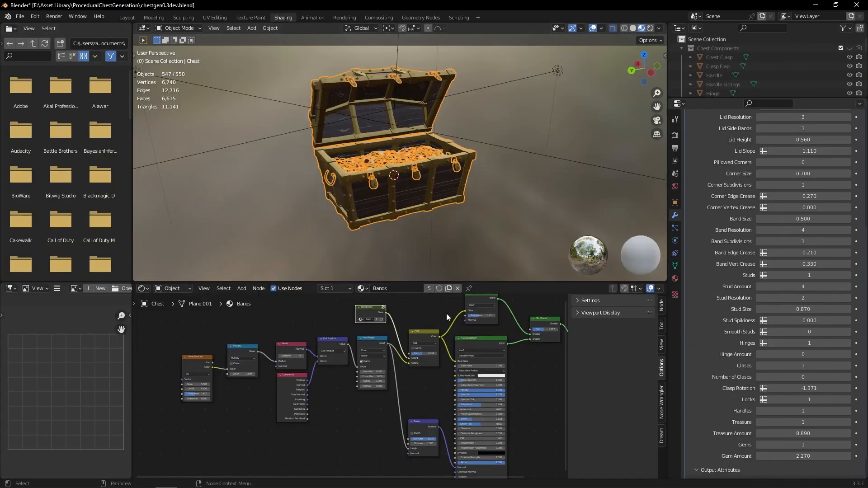
pyautogui.click(164, 19)
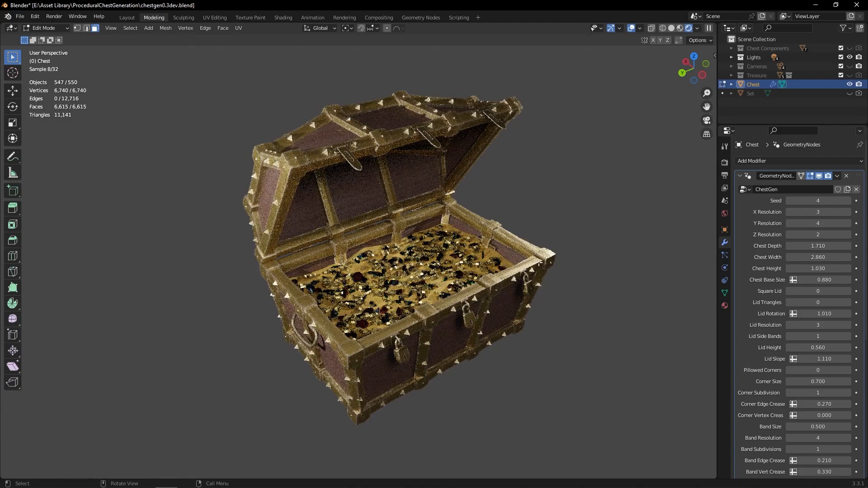
# Hide the Chest object, return to Object Mode and add a mesh plane
pyautogui.click(851, 86)
pyautogui.press('Tab')
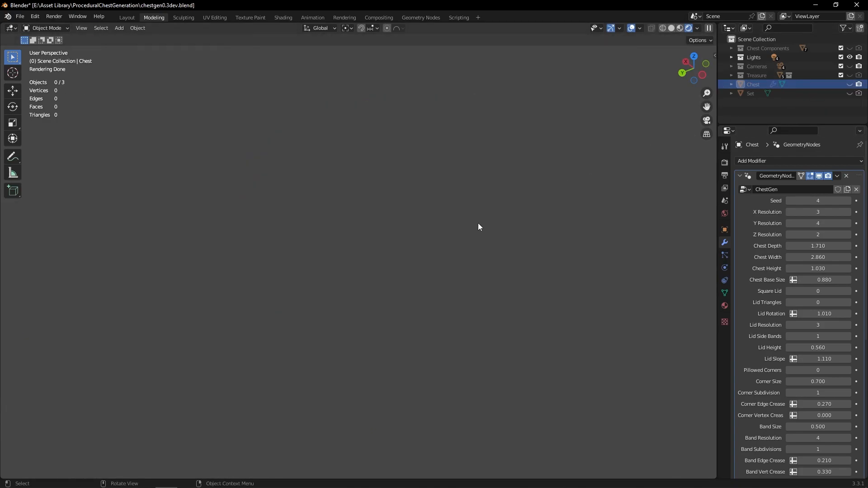
pyautogui.hotkey('shift', 'a')
pyautogui.moveTo(454, 239)
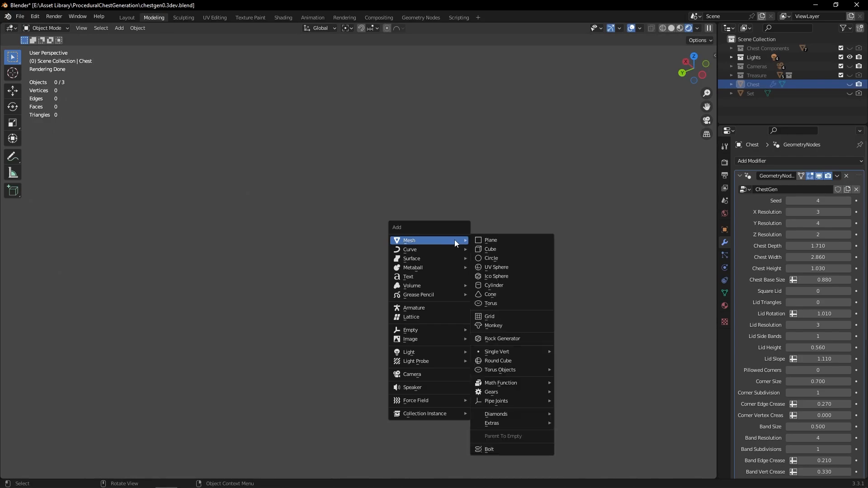
pyautogui.click(511, 240)
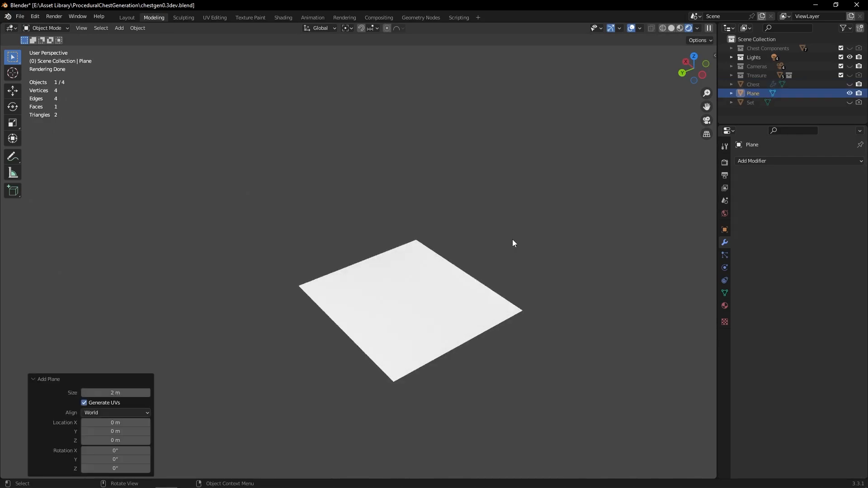
# Add a Geometry Nodes modifier to the plane and assign the existing ChestGen node group to it
pyautogui.click(772, 160)
pyautogui.click(683, 241)
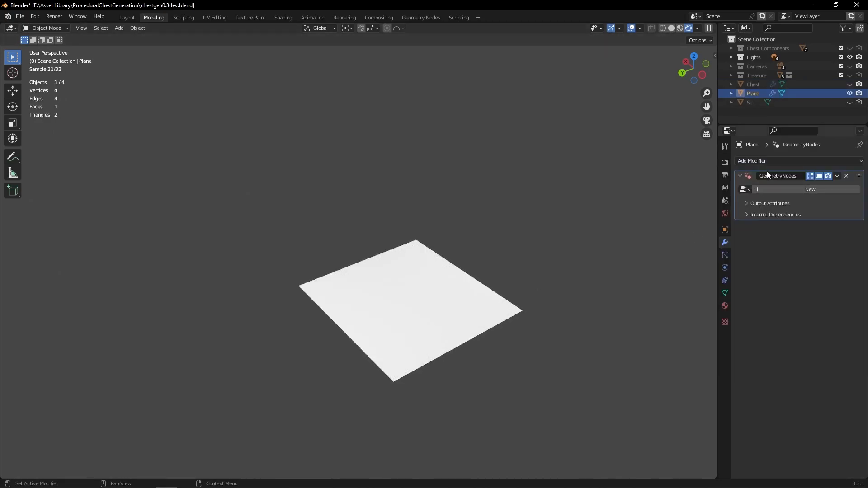
pyautogui.click(744, 189)
pyautogui.click(656, 204)
pyautogui.moveTo(567, 299); pyautogui.dragTo(549, 276, button='middle')
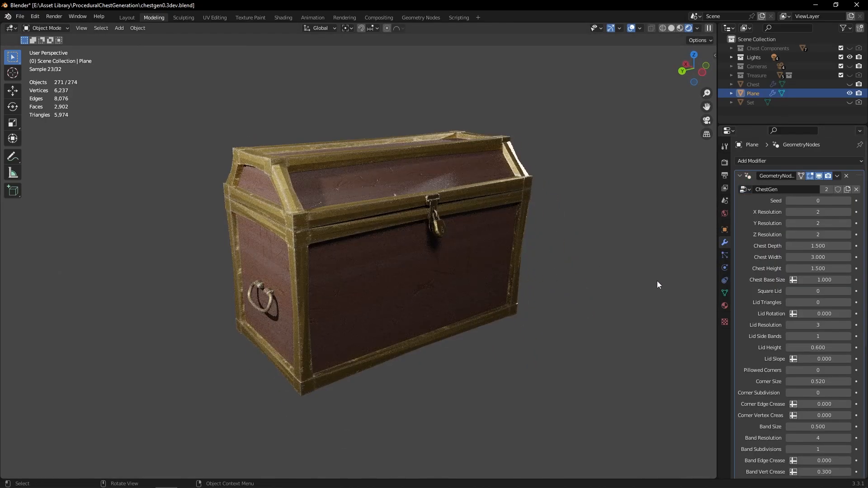
# Open the new chest by setting Lid Rotation to 0.780 and inspect the treasure inside
pyautogui.moveTo(829, 312); pyautogui.dragTo(864, 313)
pyautogui.moveTo(522, 276); pyautogui.dragTo(522, 295, button='middle')
pyautogui.scroll(2, 520, 298)
pyautogui.scroll(-2, 520, 297)
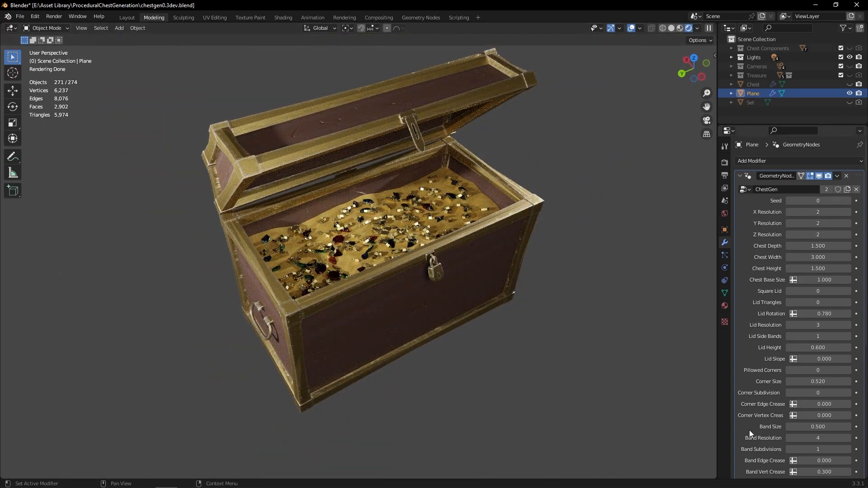
pyautogui.scroll(2, 468, 206)
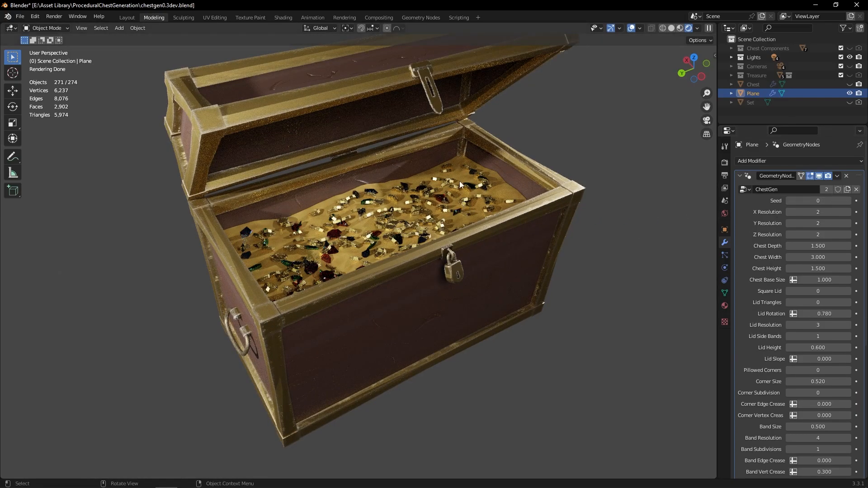
# Raise the generator's Seed to 4 to vary the treasure and lock
pyautogui.click(851, 200)
pyautogui.click(850, 201)
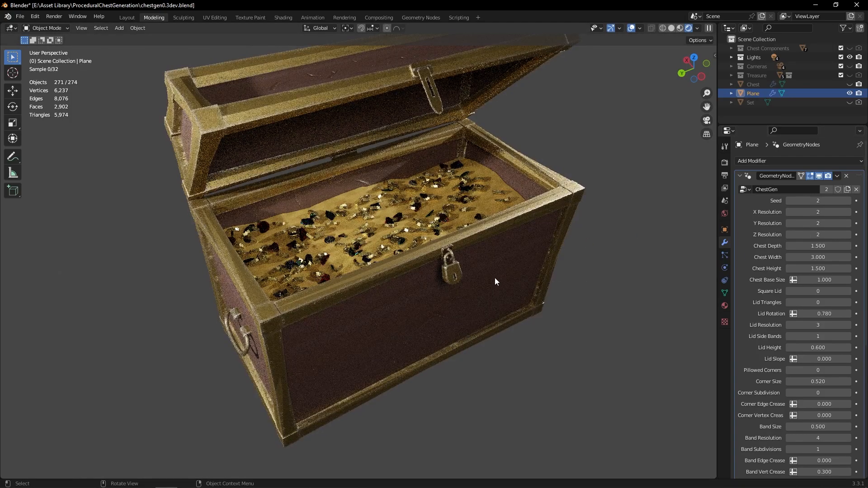
pyautogui.scroll(2, 494, 277)
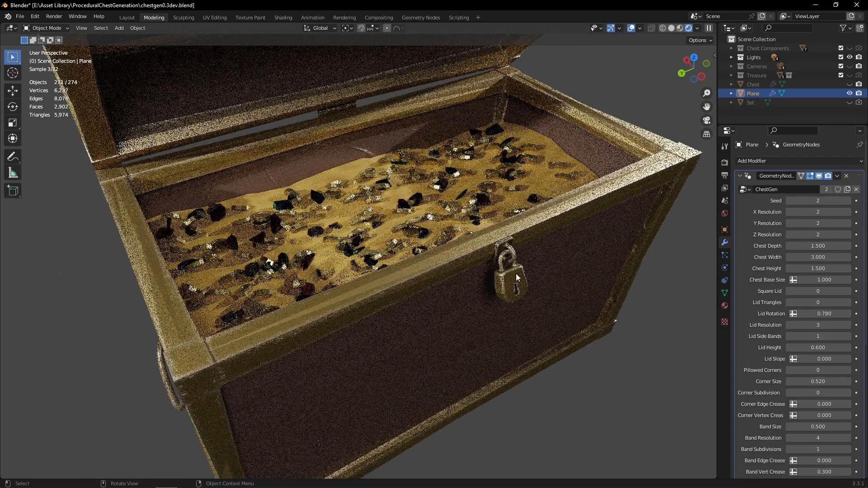
pyautogui.click(849, 203)
pyautogui.click(848, 203)
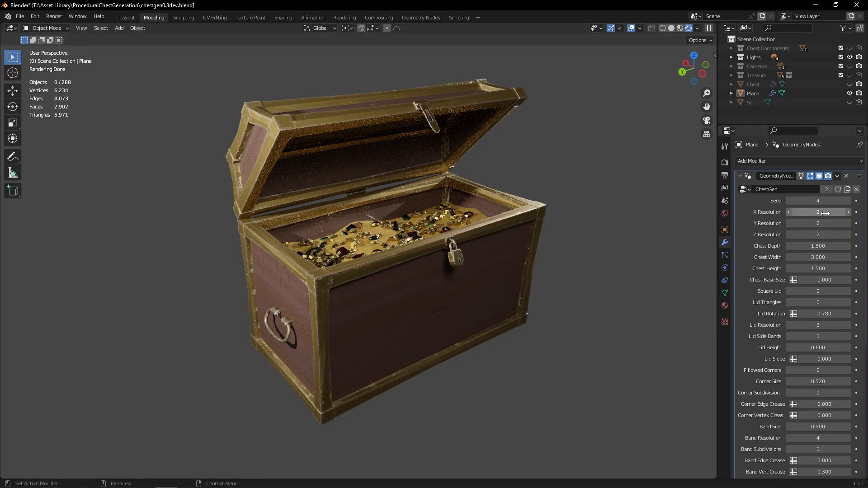
# Try denser bands on the chest with X Resolution 4, Y Resolution 5 and Z Resolution 4
pyautogui.click(849, 212)
pyautogui.click(849, 212)
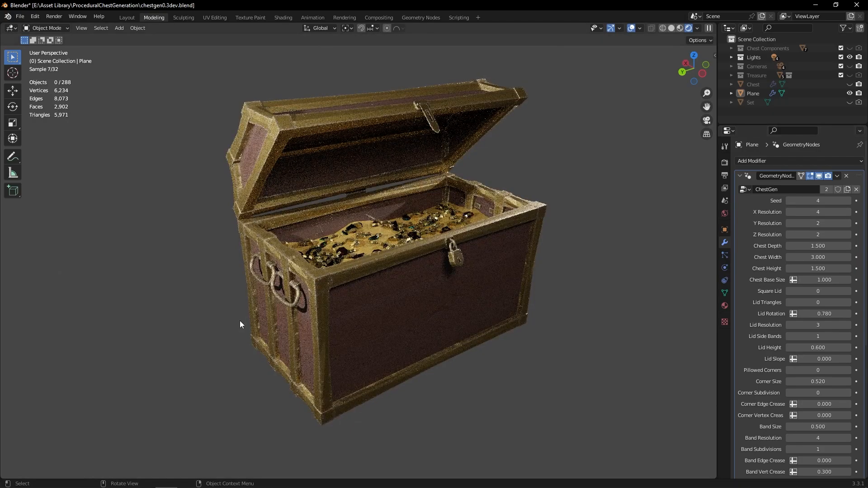
pyautogui.click(849, 224)
pyautogui.click(849, 223)
pyautogui.click(849, 223)
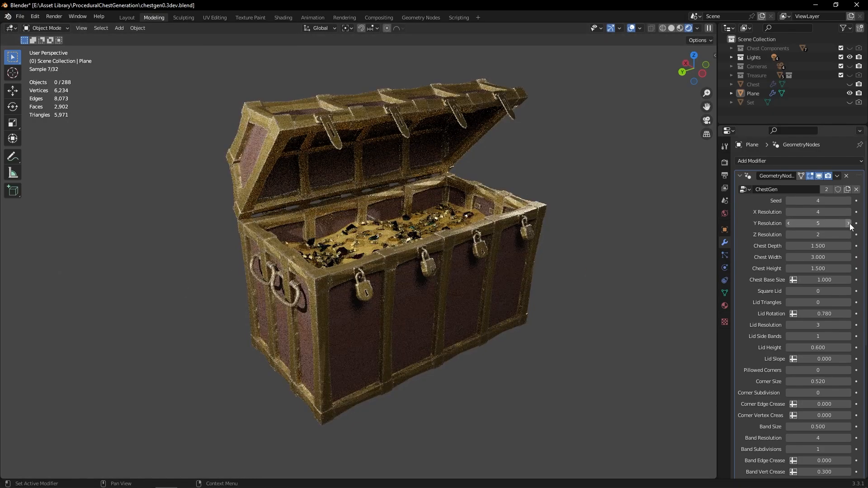
pyautogui.click(849, 234)
pyautogui.click(849, 235)
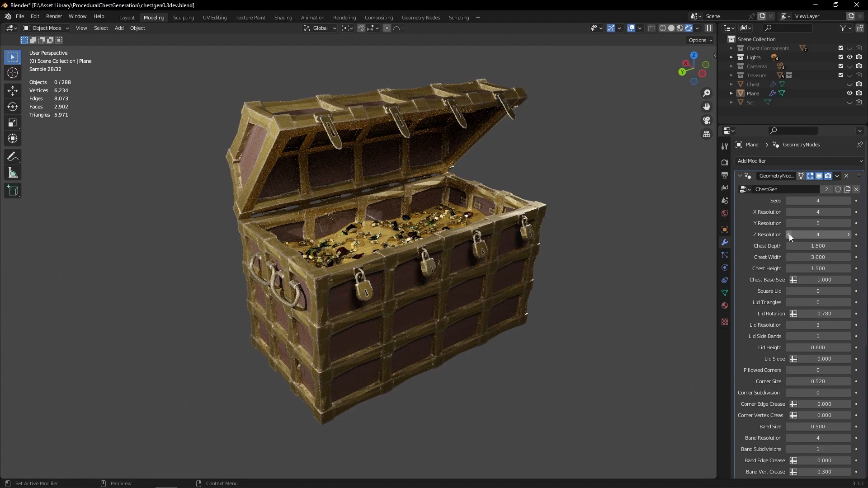
# Reduce the X, Y and Z Resolution to 3, 4 and 2, and set Chest Depth to 1.640, Chest Width to 3.100 and Chest Height to 1.510
pyautogui.click(788, 235)
pyautogui.click(788, 235)
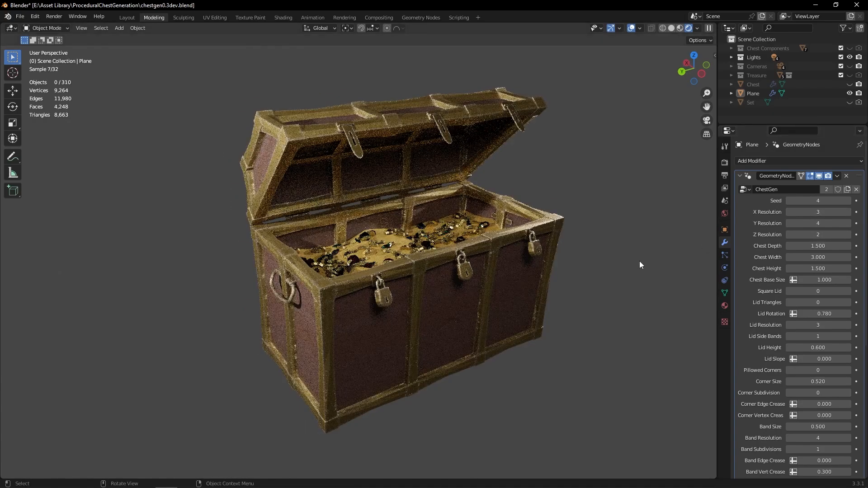
pyautogui.moveTo(640, 261); pyautogui.dragTo(633, 267, button='middle')
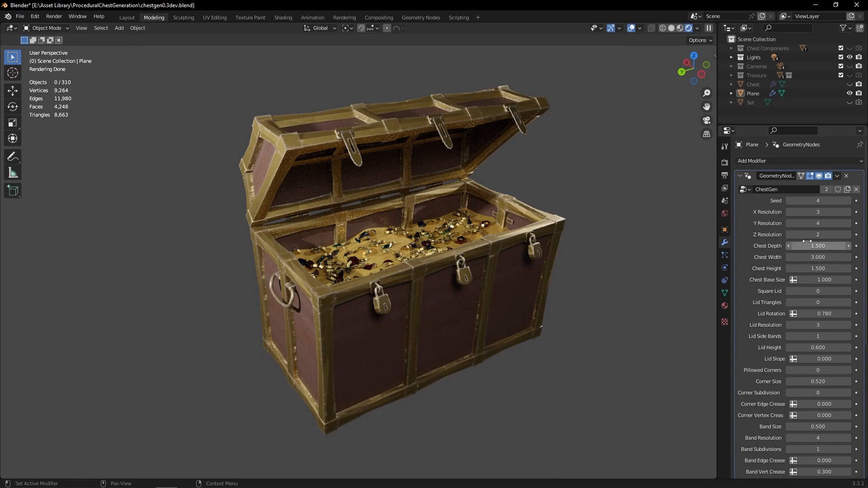
pyautogui.moveTo(816, 246); pyautogui.dragTo(816, 268)
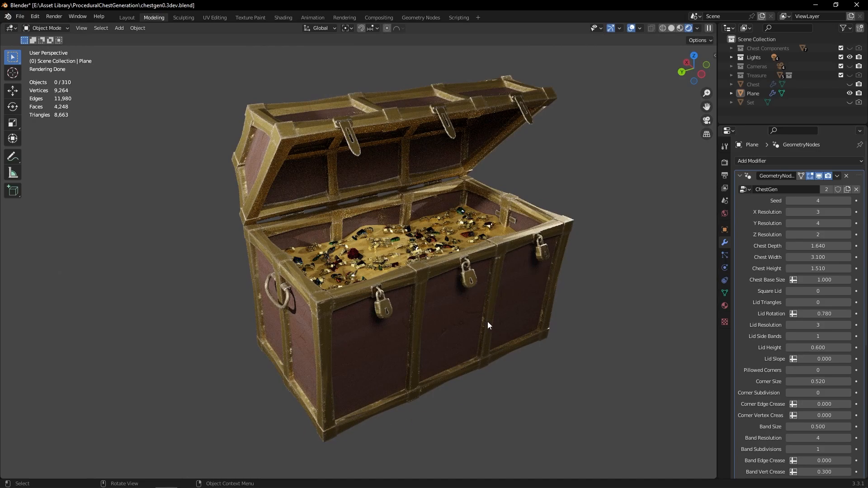
# Try a tapered chest body with Z Resolution 5 and Chest Base Size at 0.720 and at 0.760
pyautogui.moveTo(824, 280); pyautogui.dragTo(810, 280)
pyautogui.click(848, 236)
pyautogui.click(848, 236)
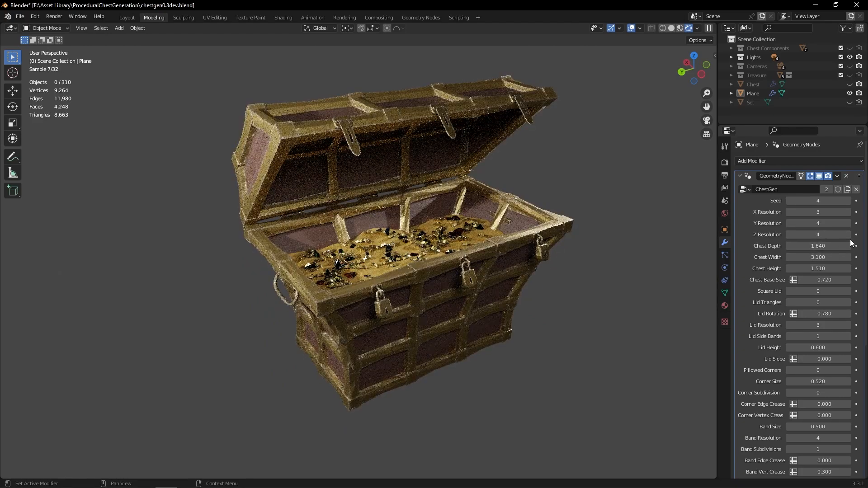
pyautogui.click(849, 235)
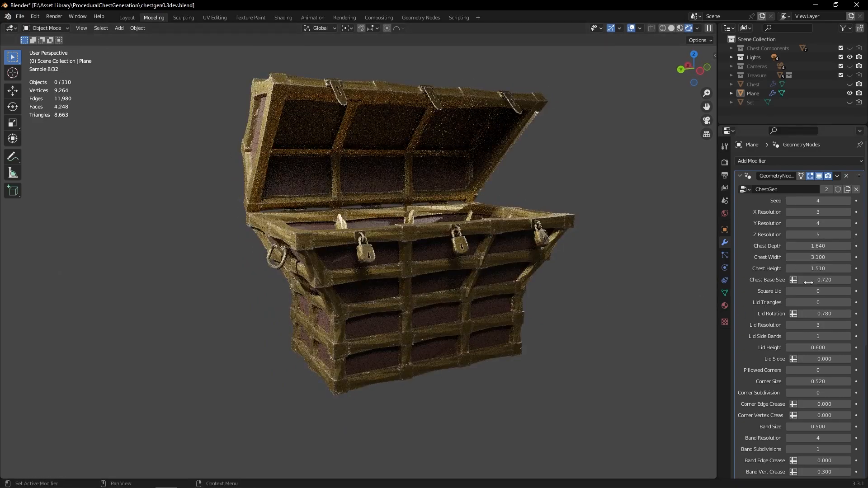
pyautogui.moveTo(824, 280)
pyautogui.mouseDown()
pyautogui.moveTo(844, 280)
pyautogui.moveTo(826, 280)
pyautogui.mouseUp()
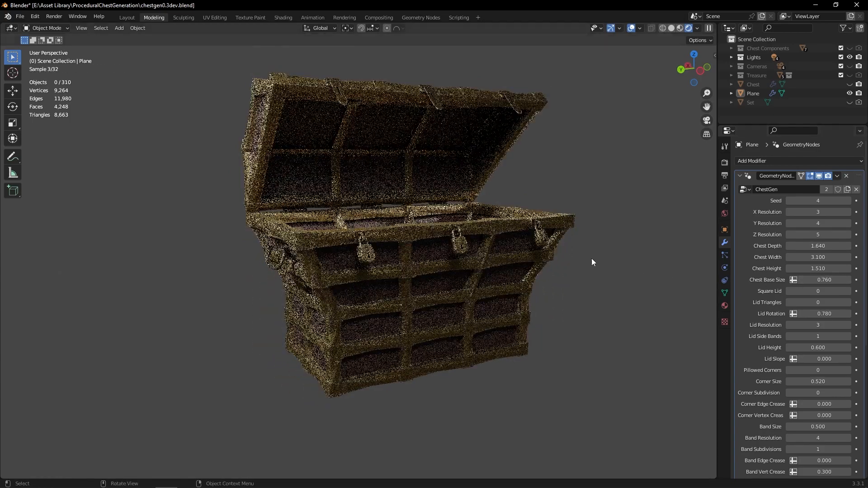
# Restore the straight chest body by setting Chest Base Size to 1.000 and Z Resolution to 2
pyautogui.moveTo(554, 260); pyautogui.dragTo(552, 278, button='middle')
pyautogui.moveTo(818, 280); pyautogui.dragTo(829, 280)
pyautogui.click(789, 235)
pyautogui.click(788, 235)
pyautogui.click(789, 235)
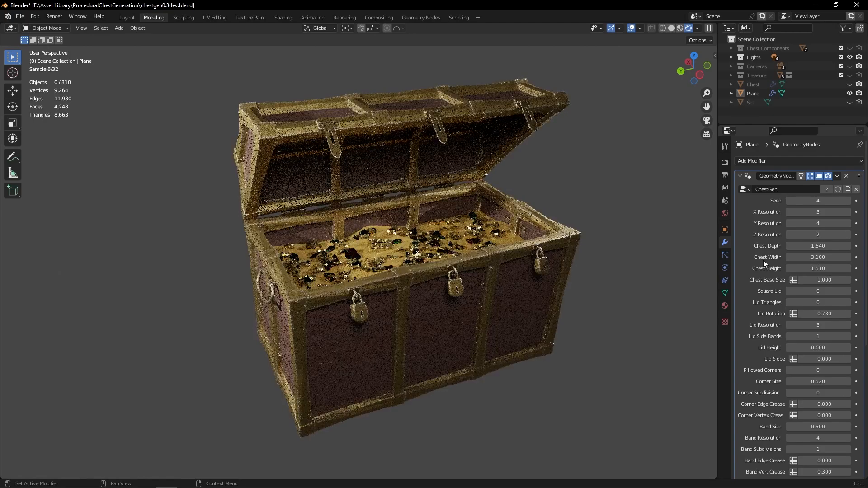
pyautogui.moveTo(630, 319); pyautogui.dragTo(636, 319, button='middle')
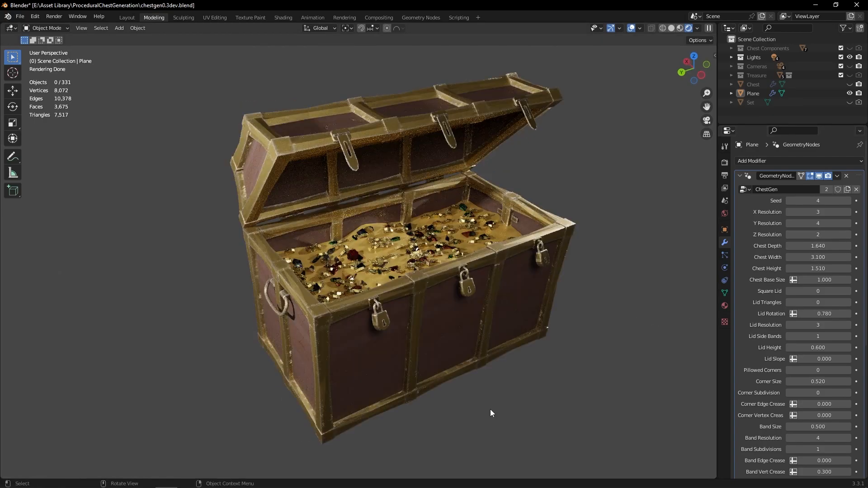
# Try the square lid shape by setting Square Lid to 1, and return it to 0
pyautogui.moveTo(516, 302); pyautogui.dragTo(666, 313, button='middle')
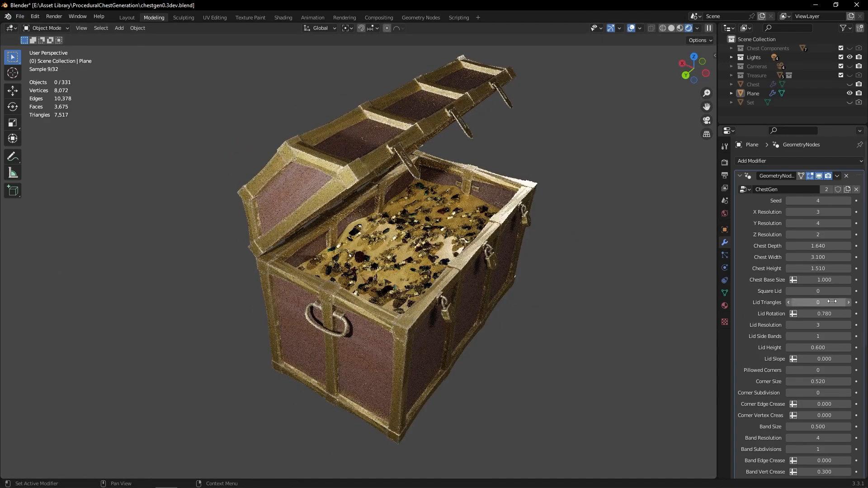
pyautogui.click(850, 291)
pyautogui.moveTo(484, 296); pyautogui.dragTo(614, 294, button='middle')
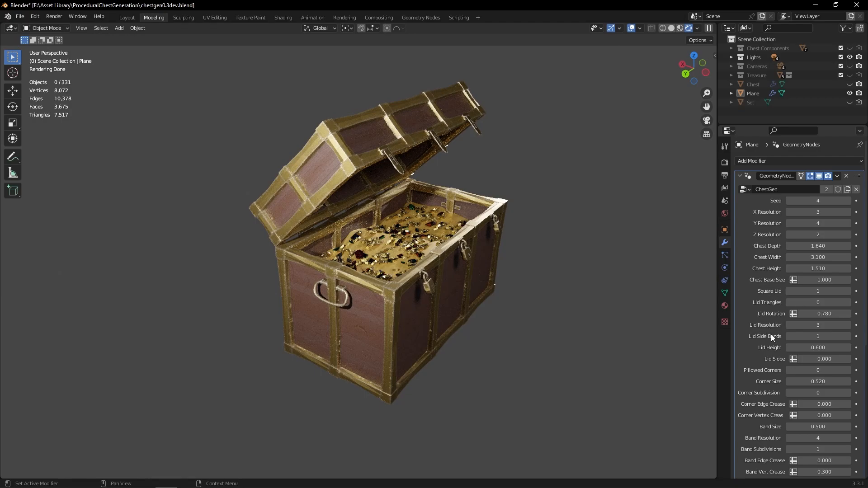
pyautogui.click(789, 291)
pyautogui.moveTo(502, 282); pyautogui.dragTo(545, 286, button='middle')
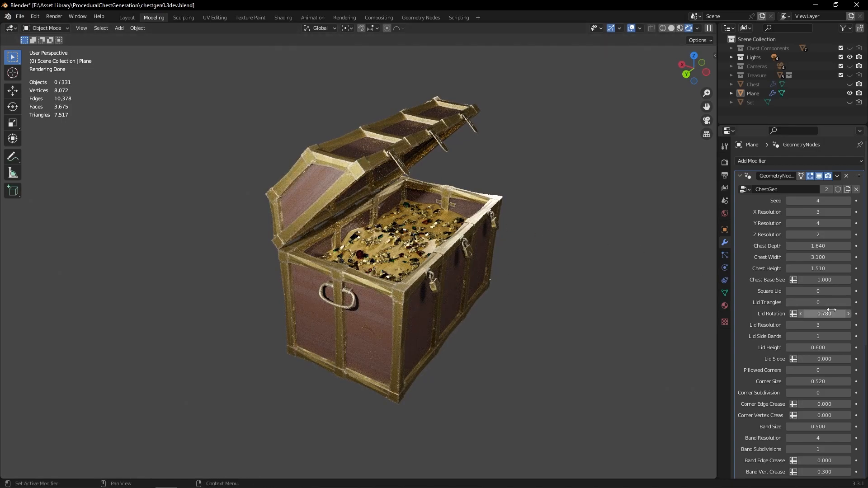
# Set Lid Triangles to 1 and inspect the triangular bands on the lid's side from several angles
pyautogui.click(850, 303)
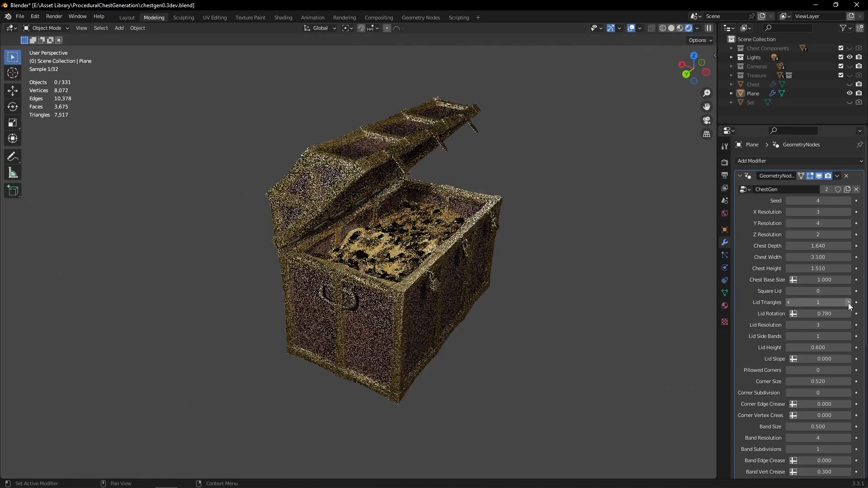
pyautogui.moveTo(457, 253); pyautogui.dragTo(322, 172, button='middle')
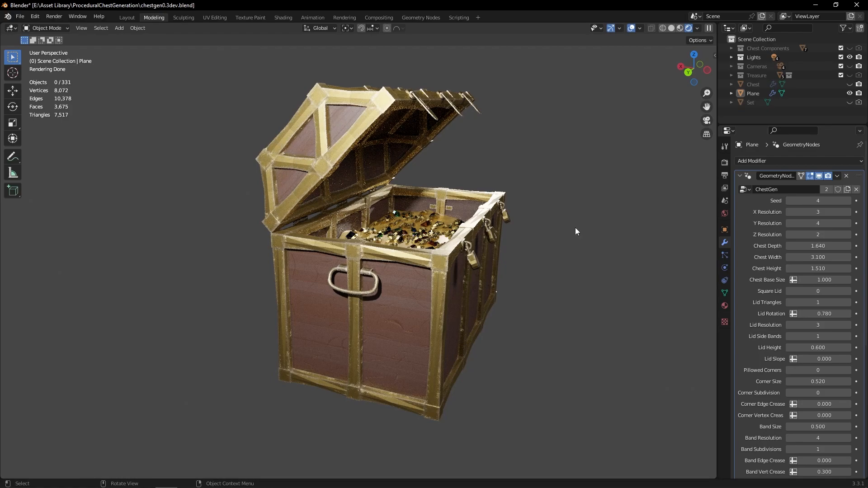
pyautogui.moveTo(678, 295); pyautogui.dragTo(463, 272, button='middle')
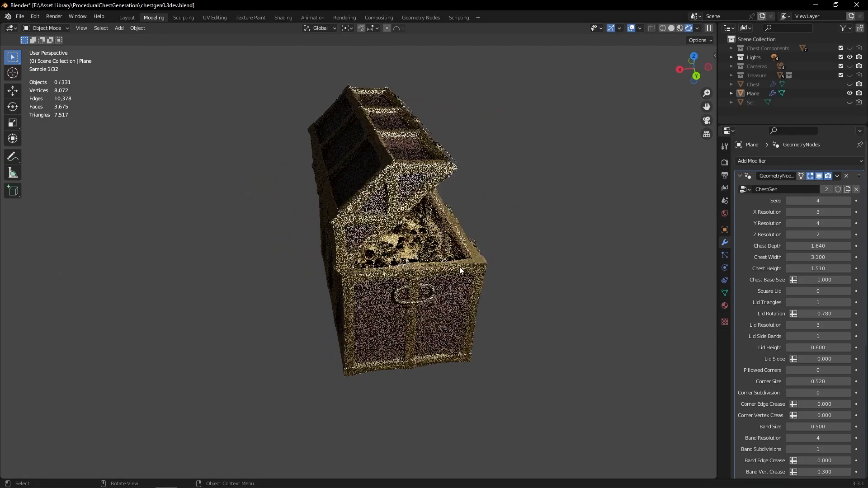
# Try a rounder lid by raising Lid Resolution to 7
pyautogui.click(848, 325)
pyautogui.click(848, 325)
pyautogui.click(848, 325)
pyautogui.click(849, 325)
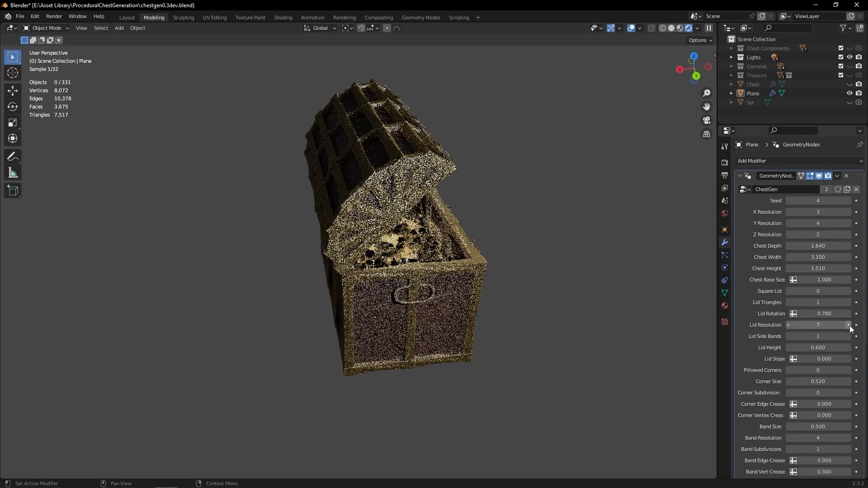
# Reduce Lid Resolution to 4 and inspect the lid's shape from the side
pyautogui.click(789, 326)
pyautogui.click(788, 326)
pyautogui.click(789, 326)
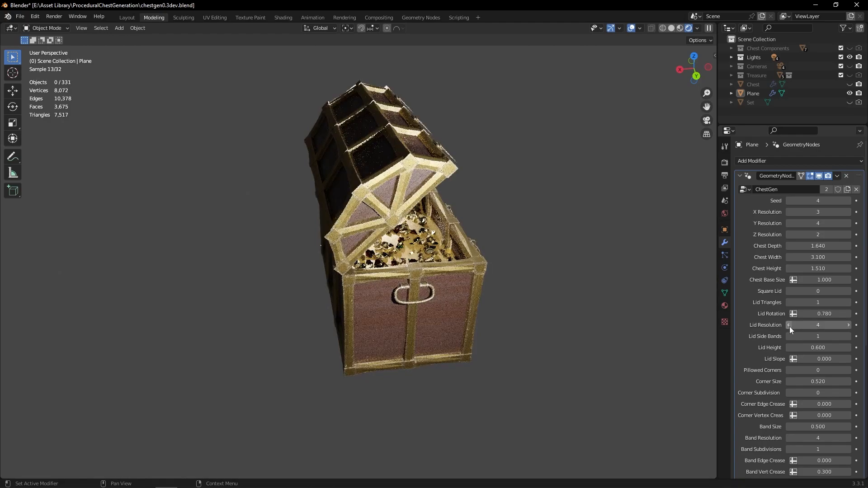
pyautogui.moveTo(705, 324); pyautogui.dragTo(674, 310, button='middle')
pyautogui.moveTo(608, 257); pyautogui.dragTo(600, 260, button='middle')
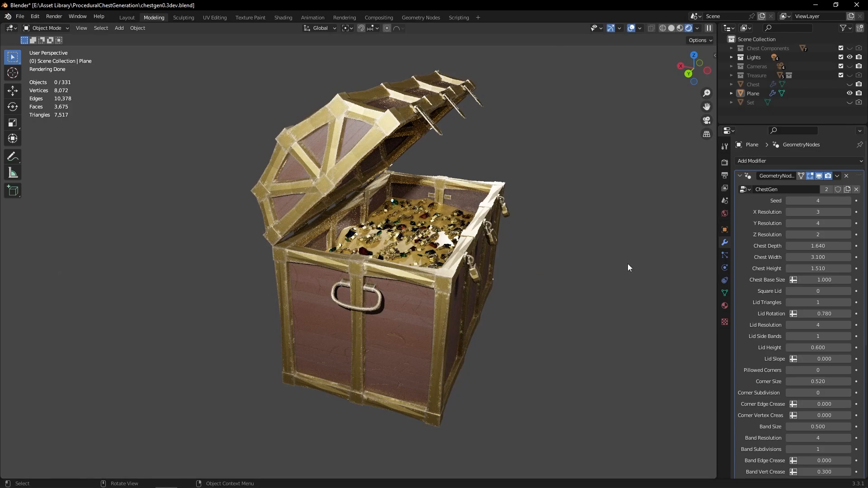
# Try more bands on the lid's side by raising Lid Side Bands to 4, and return it to 1
pyautogui.click(849, 336)
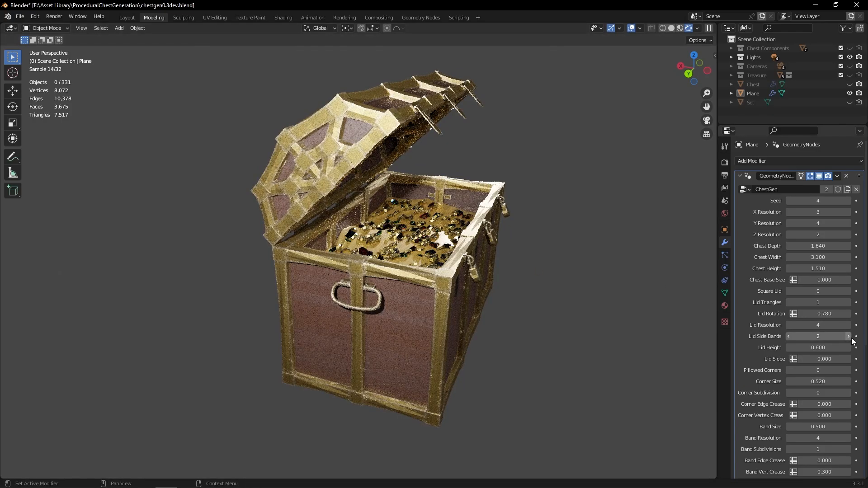
pyautogui.click(852, 339)
pyautogui.click(851, 339)
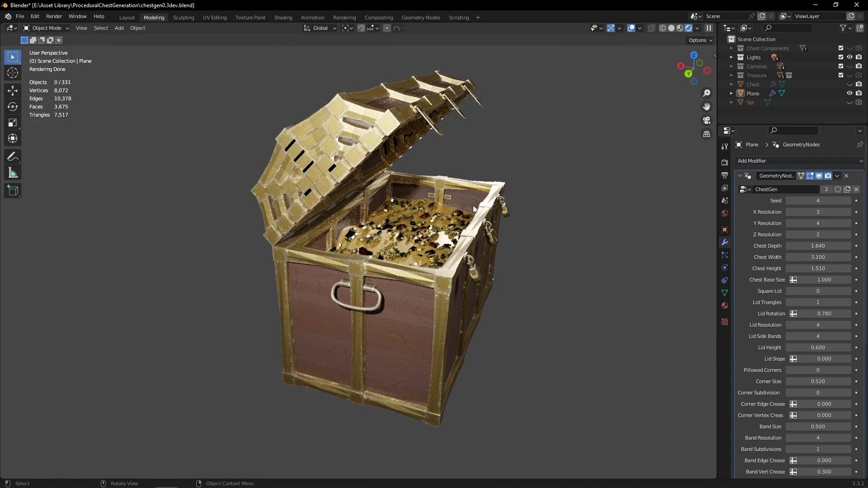
pyautogui.click(788, 337)
pyautogui.click(788, 337)
pyautogui.click(788, 336)
# Close the chest's lid by setting Lid Rotation to 0
pyautogui.moveTo(614, 325); pyautogui.dragTo(721, 372, button='middle')
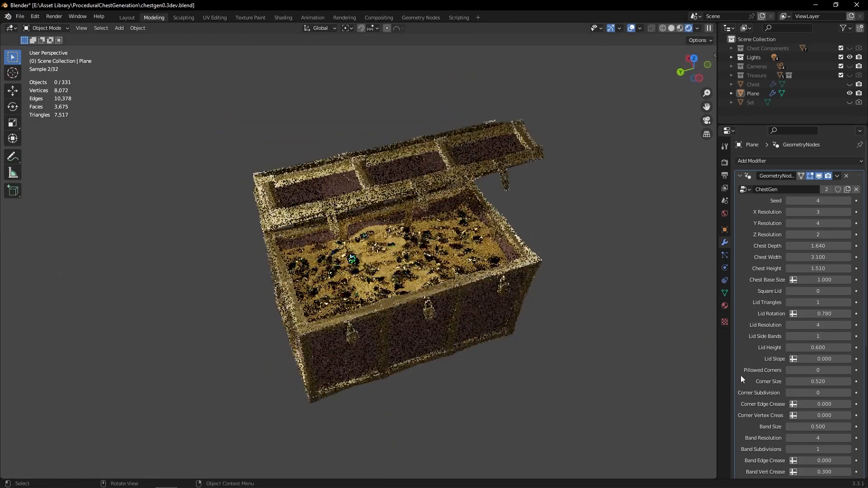
pyautogui.moveTo(823, 314); pyautogui.dragTo(773, 315)
pyautogui.moveTo(580, 297); pyautogui.dragTo(568, 261, button='middle')
pyautogui.scroll(1, 583, 256)
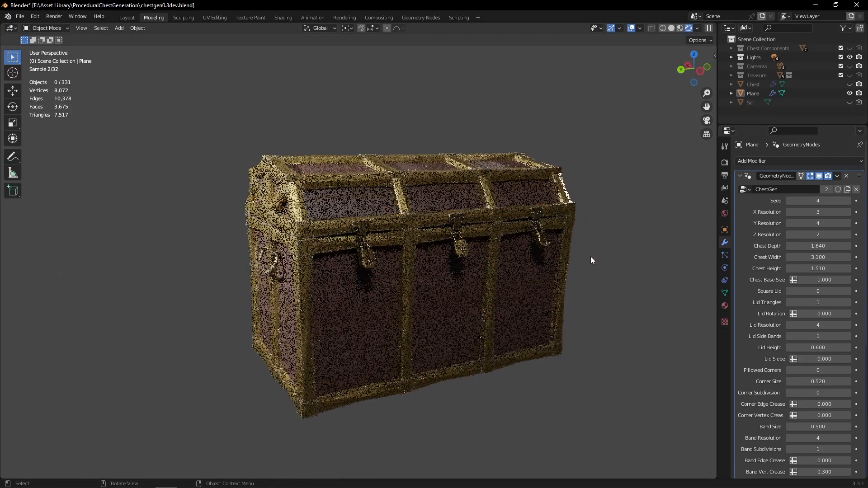
pyautogui.moveTo(821, 314)
pyautogui.mouseDown()
pyautogui.moveTo(867, 314)
pyautogui.moveTo(821, 314)
pyautogui.mouseUp()
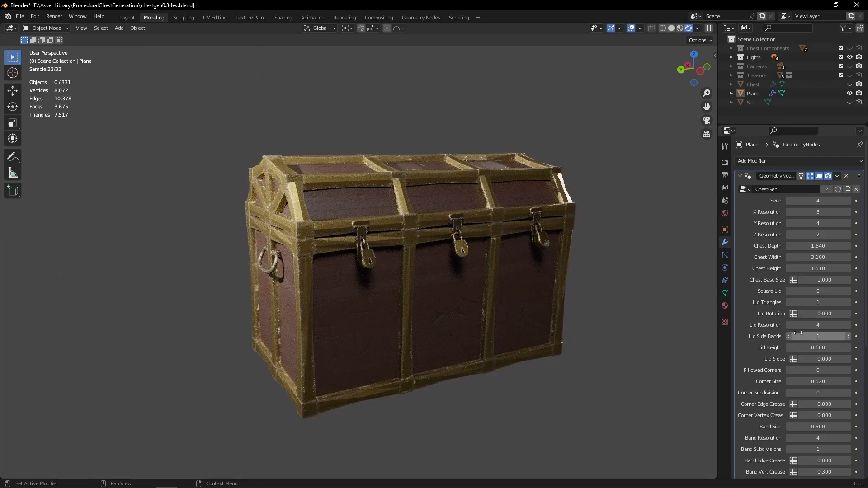
# Try a Lid Height of 0.050, then set Lid Height to 0.860 and Lid Slope to 0.510
pyautogui.moveTo(815, 349); pyautogui.dragTo(796, 348)
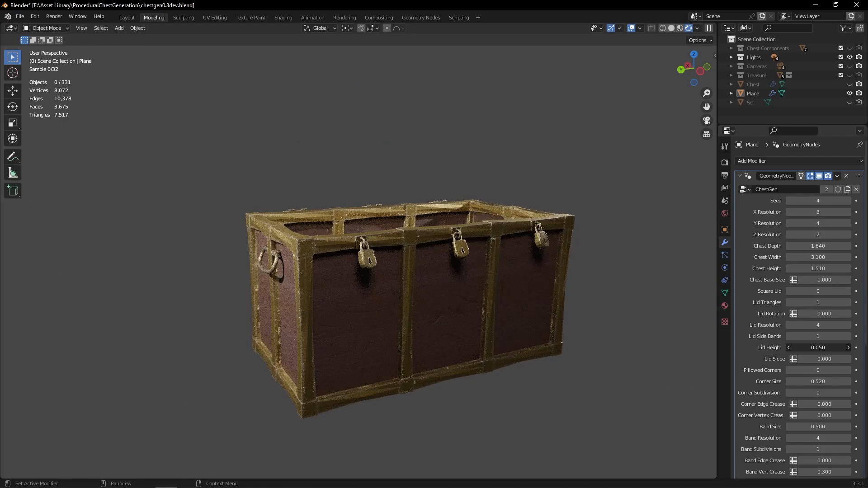
pyautogui.moveTo(564, 245); pyautogui.dragTo(569, 264, button='middle')
pyautogui.moveTo(817, 347); pyautogui.dragTo(834, 359)
pyautogui.moveTo(705, 352); pyautogui.dragTo(584, 380, button='middle')
pyautogui.moveTo(517, 310); pyautogui.dragTo(498, 287, button='middle')
# Try pillowed corners by setting Pillowed Corners to 1, inspect the corner pieces up close, and return it to 0
pyautogui.scroll(-1, 780, 362)
pyautogui.scroll(-3, 780, 363)
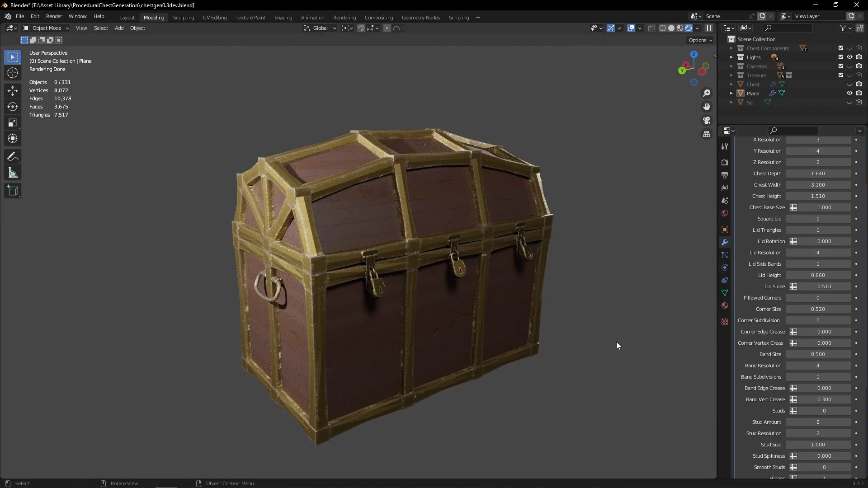
pyautogui.scroll(5, 340, 332)
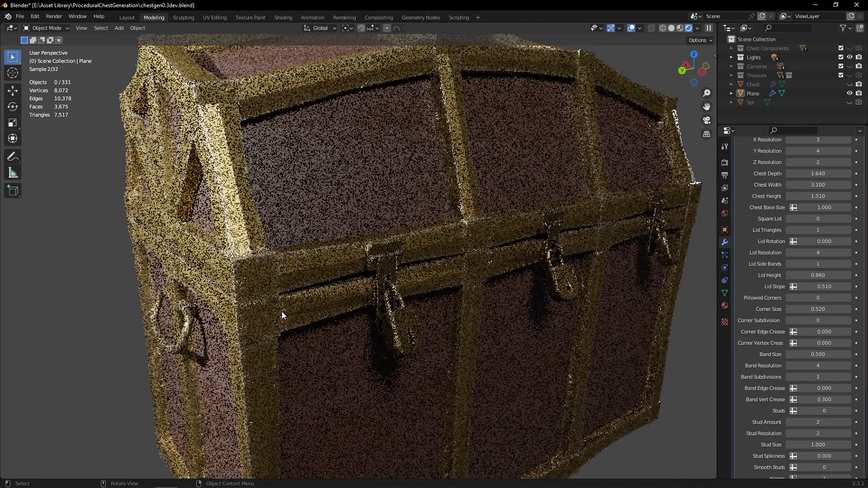
pyautogui.scroll(-5, 294, 200)
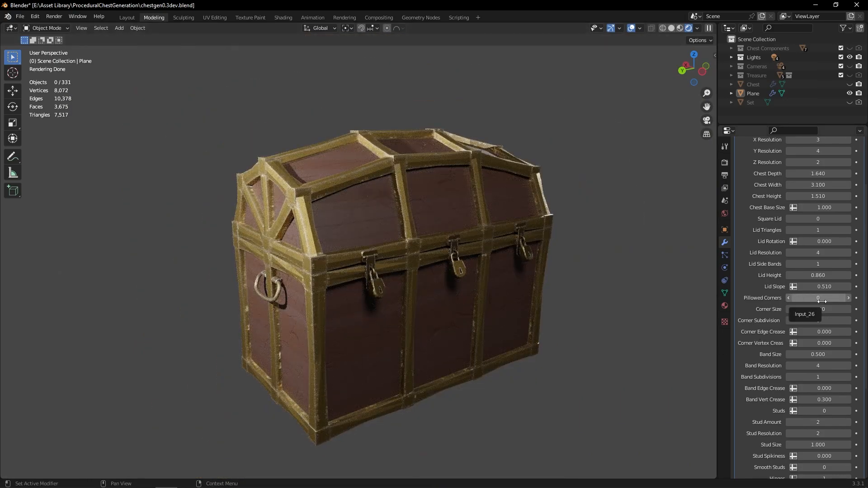
pyautogui.click(849, 298)
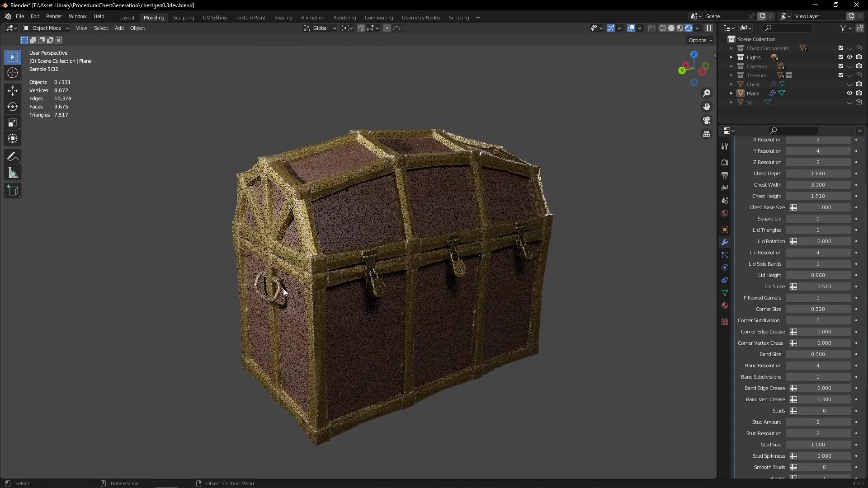
pyautogui.scroll(3, 231, 281)
pyautogui.scroll(2, 280, 268)
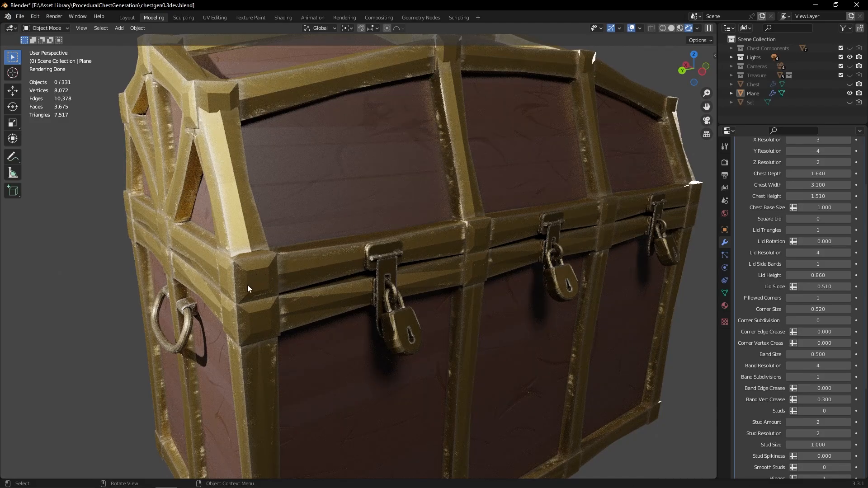
pyautogui.scroll(-4, 266, 275)
pyautogui.moveTo(462, 284); pyautogui.dragTo(474, 364, button='middle')
pyautogui.scroll(1, 473, 363)
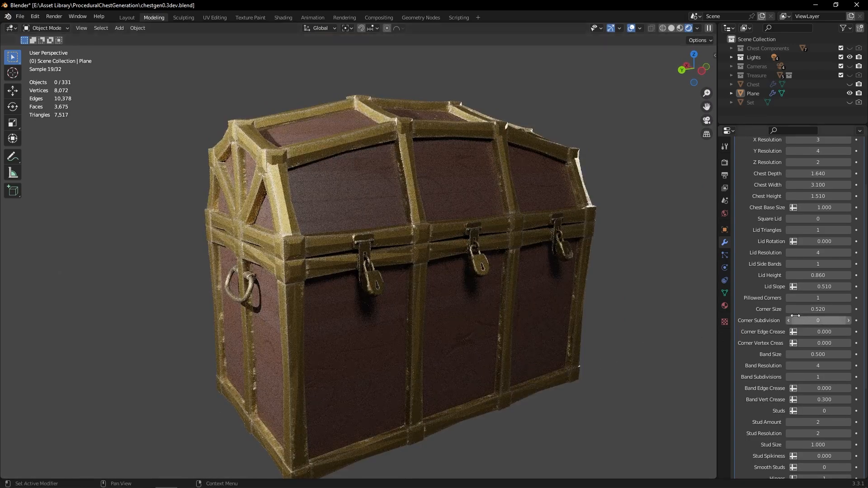
pyautogui.click(788, 298)
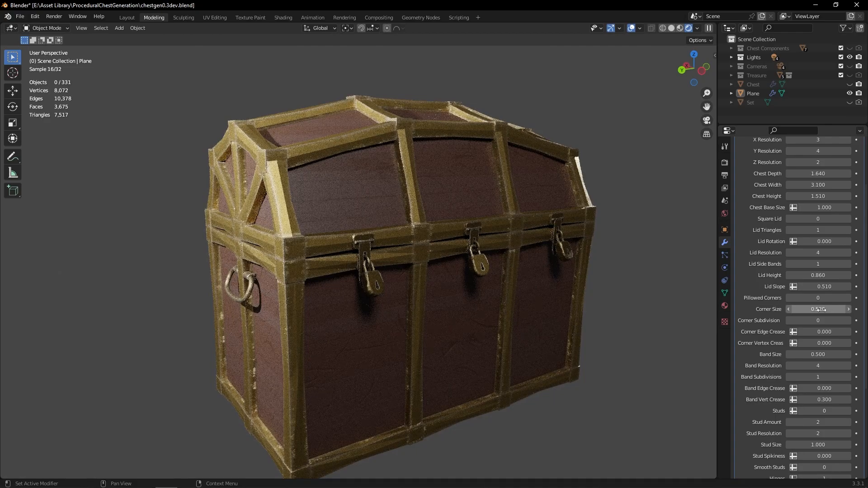
# Try a Corner Size of 0.360, inspect the front corner up close, and set Corner Size to 0.500
pyautogui.moveTo(821, 309); pyautogui.dragTo(774, 330)
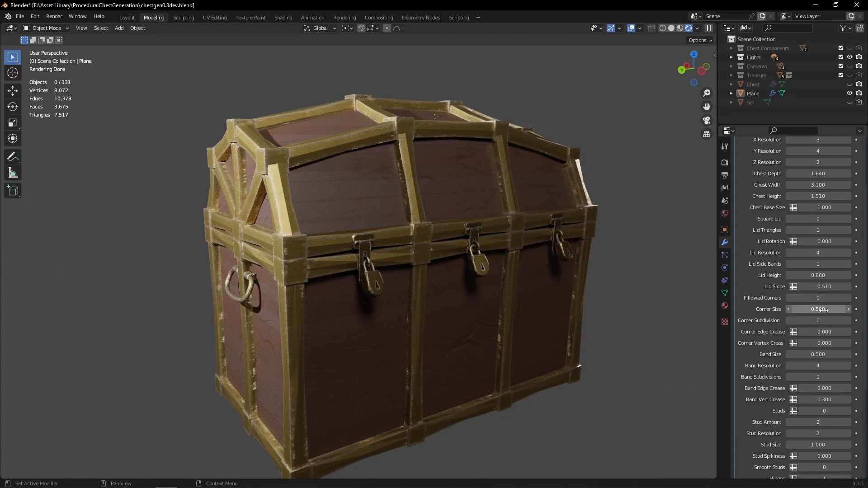
pyautogui.moveTo(817, 309); pyautogui.dragTo(787, 309)
pyautogui.scroll(6, 349, 255)
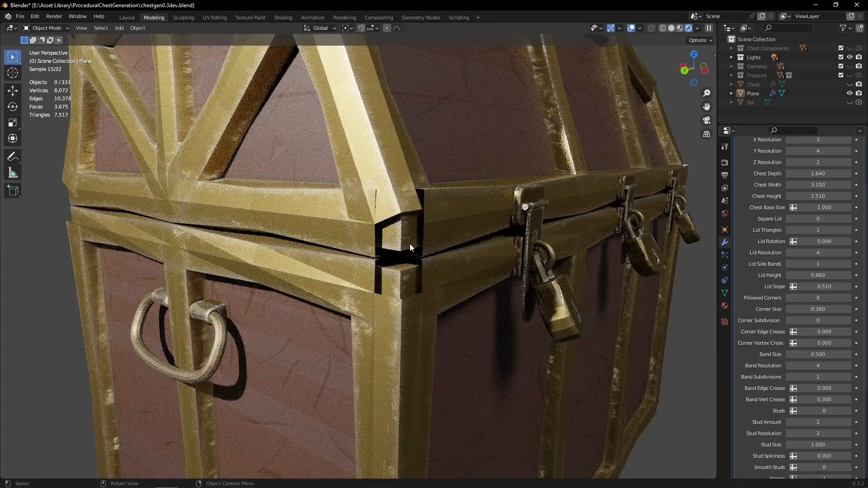
pyautogui.scroll(-5, 482, 204)
pyautogui.scroll(-3, 654, 269)
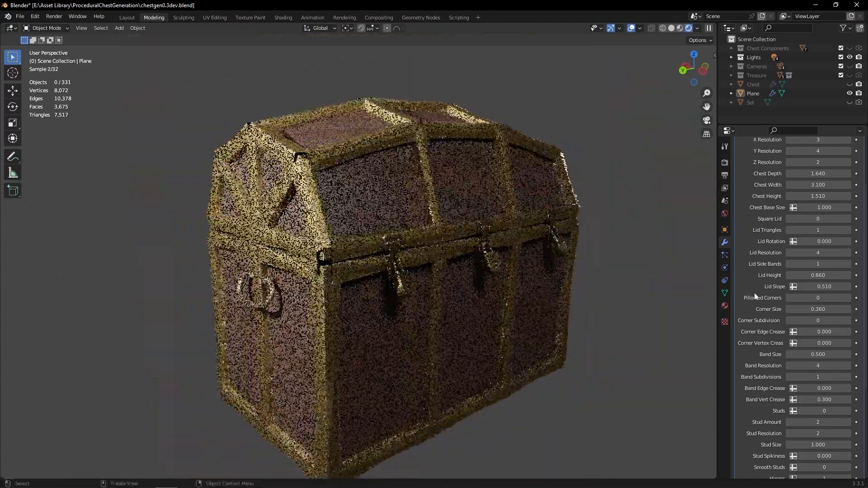
pyautogui.moveTo(818, 309); pyautogui.dragTo(839, 309)
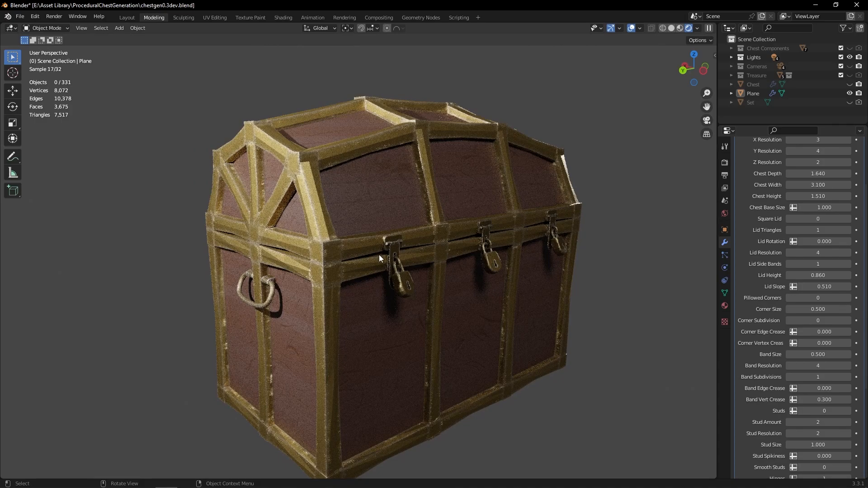
# Set Corner Subdivision to 1, Corner Edge Crease to 0.300 and Corner Size to 0.510 while checking the corner up close
pyautogui.moveTo(632, 303); pyautogui.dragTo(624, 306, button='middle')
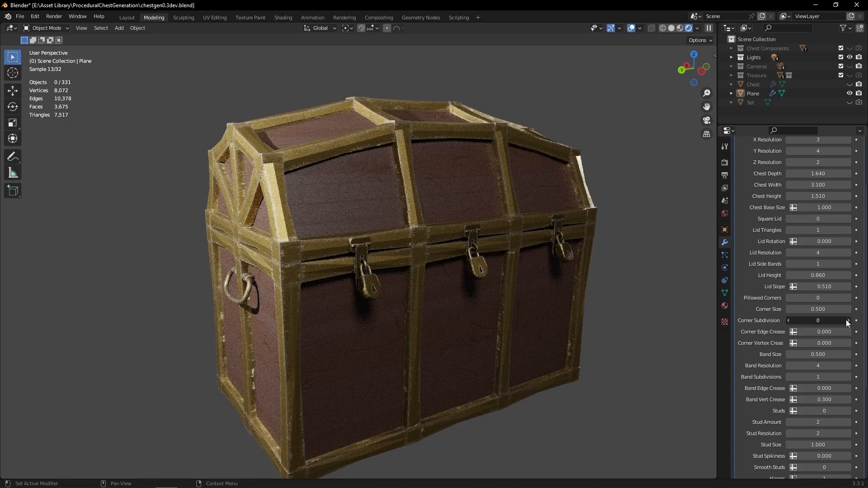
pyautogui.moveTo(809, 332); pyautogui.dragTo(827, 332)
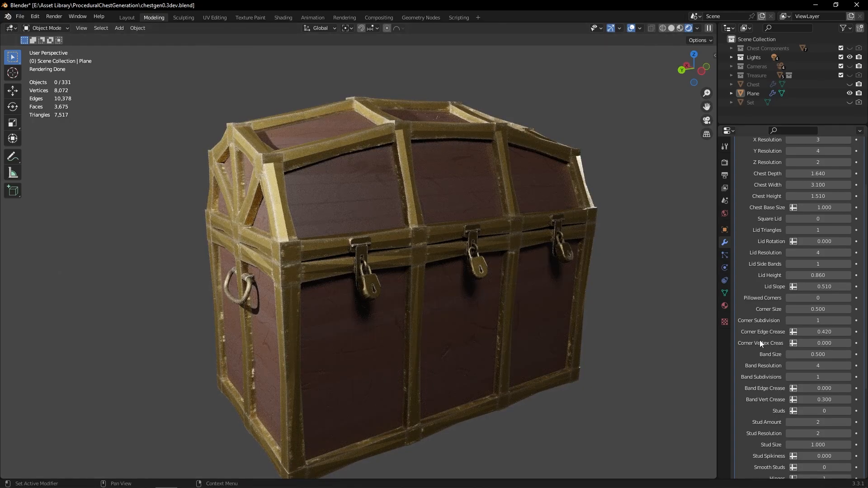
pyautogui.scroll(1, 323, 292)
pyautogui.moveTo(324, 292); pyautogui.dragTo(339, 291, button='middle')
pyautogui.scroll(2, 339, 290)
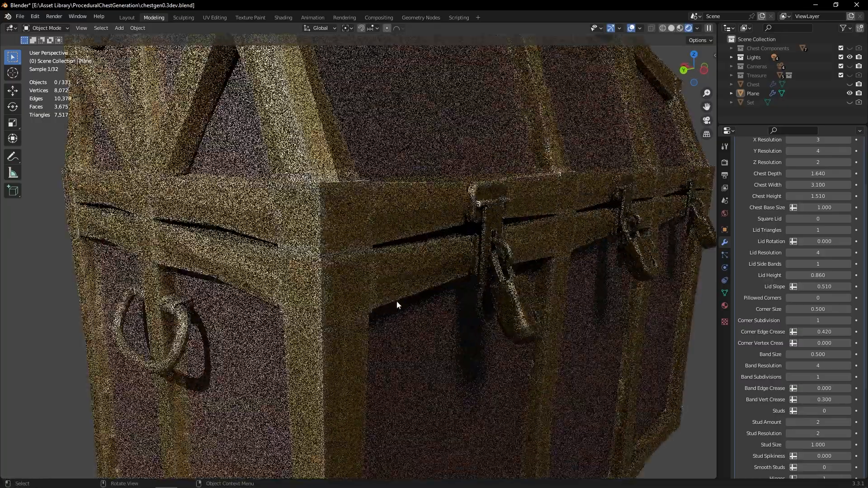
pyautogui.moveTo(820, 332); pyautogui.dragTo(809, 332)
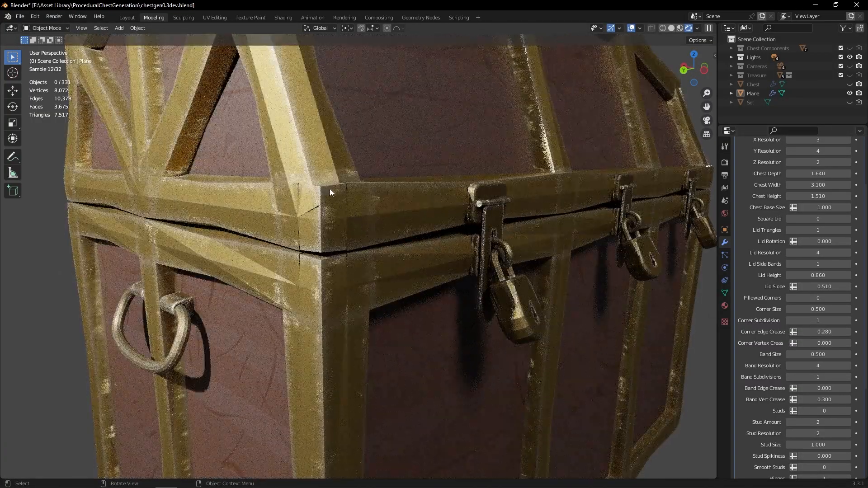
pyautogui.moveTo(819, 346); pyautogui.dragTo(801, 333)
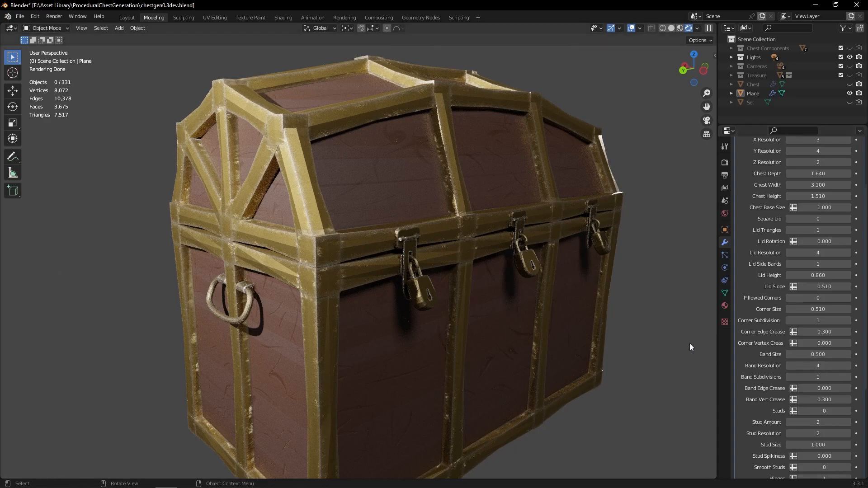
# Try much thicker bands by raising Band Size to 1.150, and inspect the chest's front and corners
pyautogui.scroll(-1, 689, 344)
pyautogui.moveTo(819, 355)
pyautogui.mouseDown()
pyautogui.moveTo(806, 355)
pyautogui.moveTo(840, 355)
pyautogui.moveTo(816, 355)
pyautogui.mouseUp()
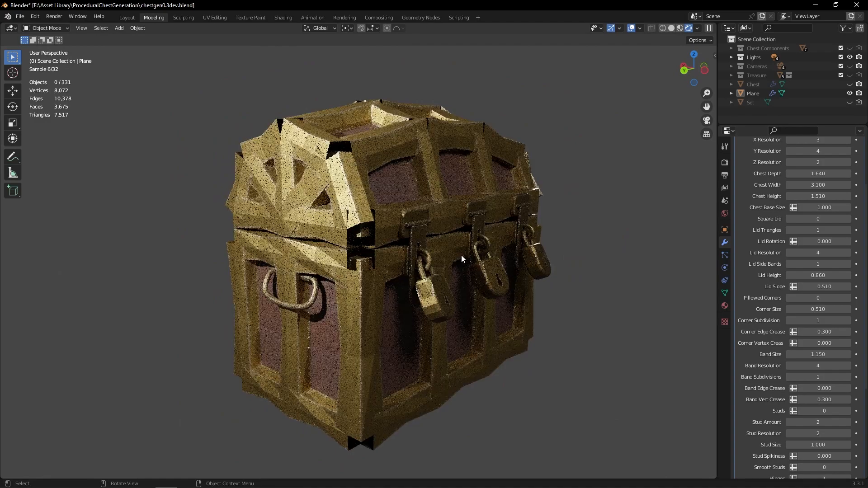
pyautogui.moveTo(461, 255); pyautogui.dragTo(319, 251, button='middle')
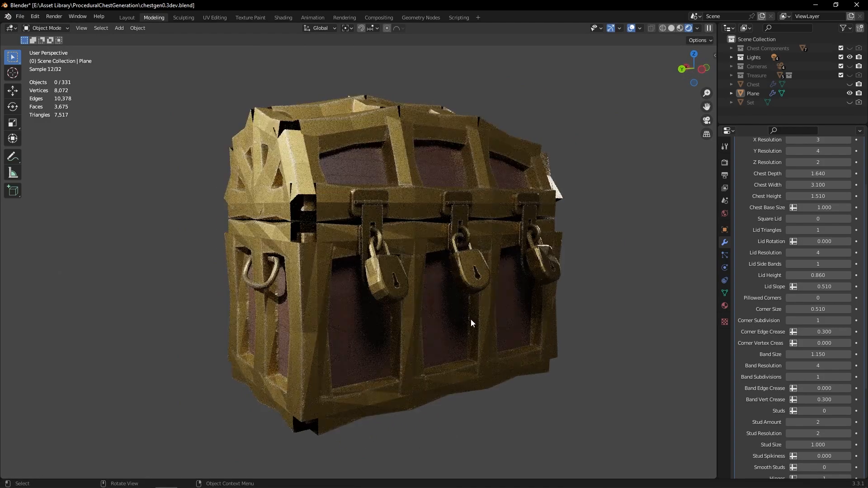
pyautogui.scroll(3, 443, 305)
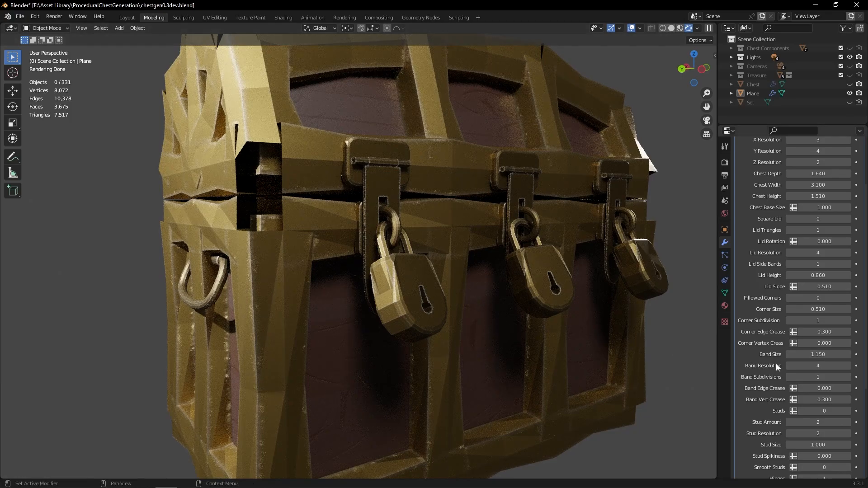
# Set Band Size to 0.650 and enlarge the corners to match with a Corner Size of 0.680
pyautogui.moveTo(827, 356); pyautogui.dragTo(806, 355)
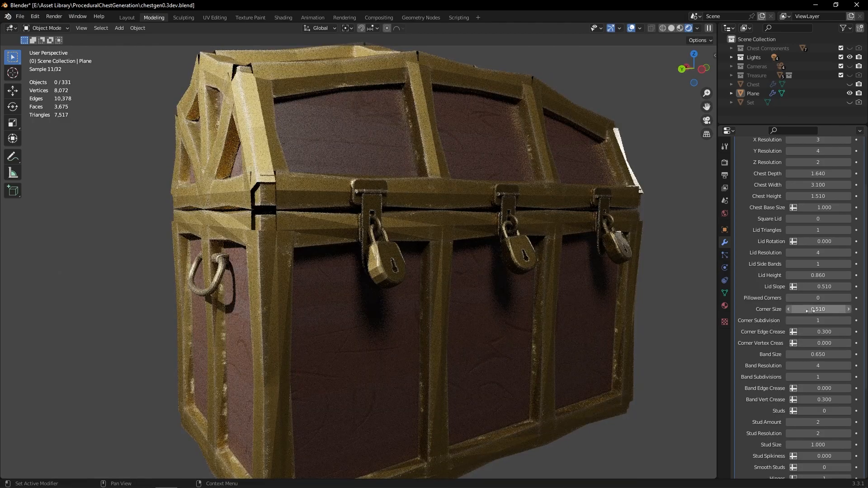
pyautogui.moveTo(814, 310); pyautogui.dragTo(821, 310)
pyautogui.scroll(-1, 669, 349)
pyautogui.moveTo(669, 350); pyautogui.dragTo(655, 360, button='middle')
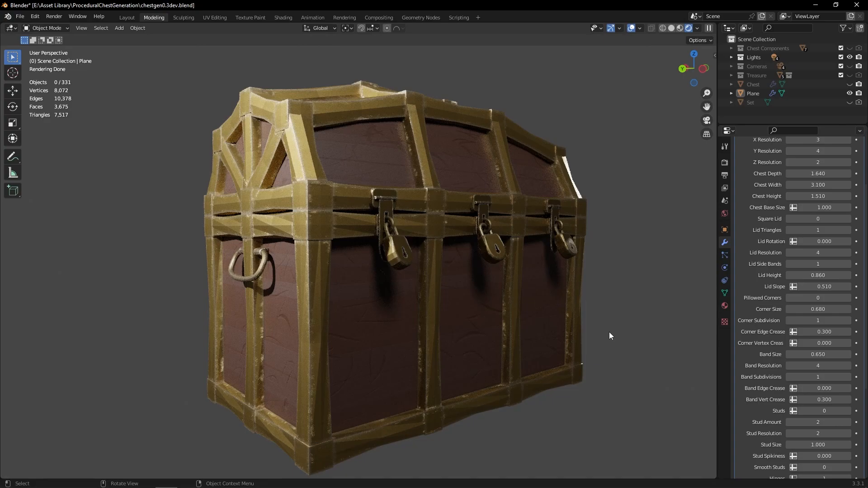
# Try Band Resolution values of 3 and 8, inspect the bands' shape, and return it to 4
pyautogui.click(789, 366)
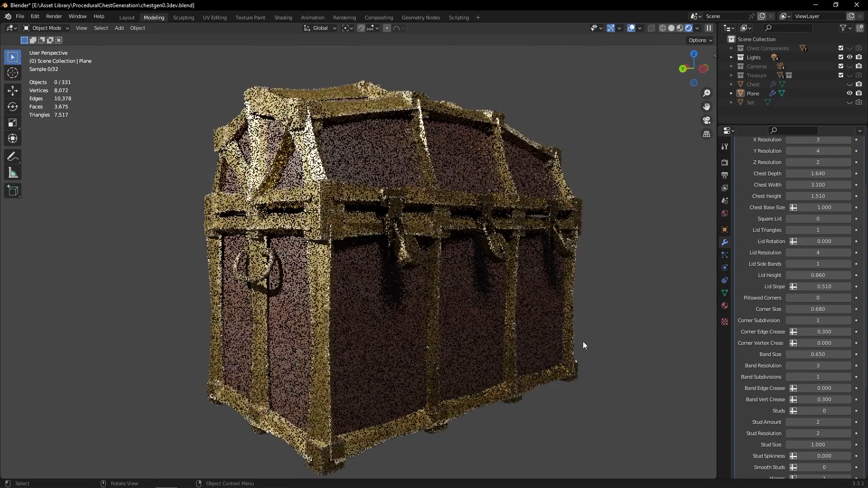
pyautogui.click(849, 366)
pyautogui.click(850, 366)
pyautogui.click(849, 366)
pyautogui.click(850, 366)
pyautogui.click(850, 366)
pyautogui.moveTo(640, 366); pyautogui.dragTo(682, 365, button='middle')
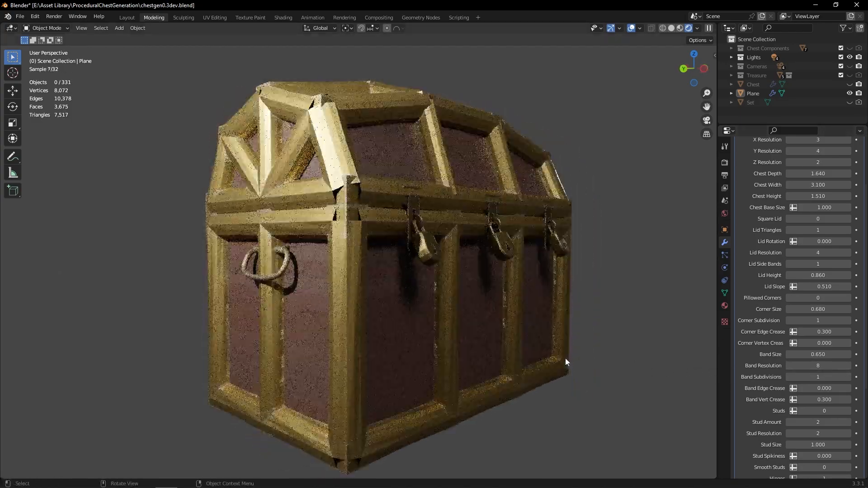
pyautogui.scroll(3, 321, 211)
pyautogui.scroll(-3, 321, 211)
pyautogui.moveTo(321, 212); pyautogui.dragTo(384, 240, button='middle')
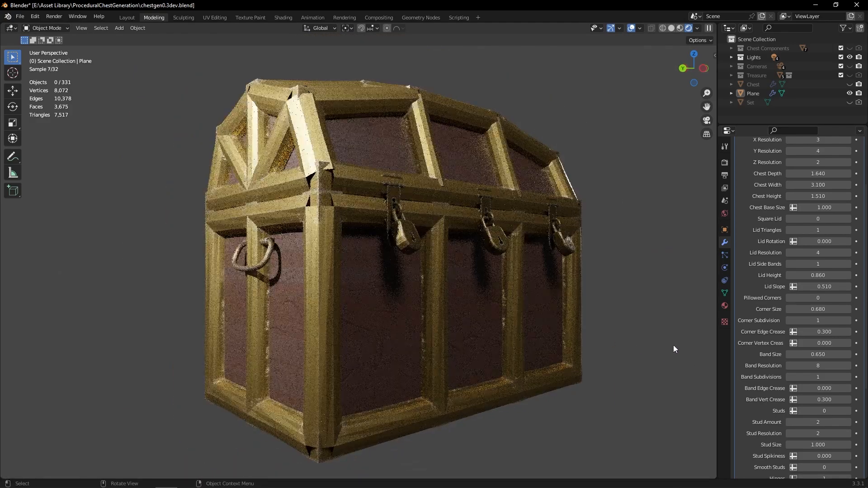
pyautogui.moveTo(818, 366); pyautogui.dragTo(791, 367)
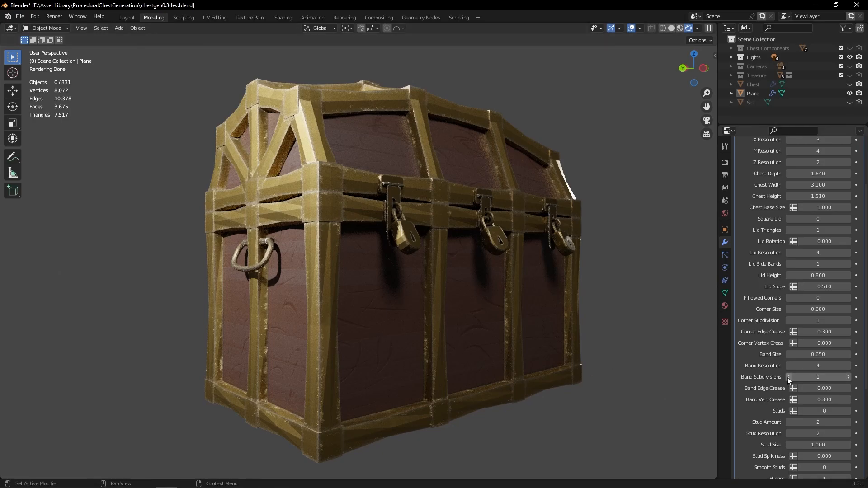
# Try smoother, rounder bands by raising Band Subdivisions to 3, and return it to 1
pyautogui.click(848, 377)
pyautogui.click(848, 378)
pyautogui.moveTo(568, 348); pyautogui.dragTo(594, 352, button='middle')
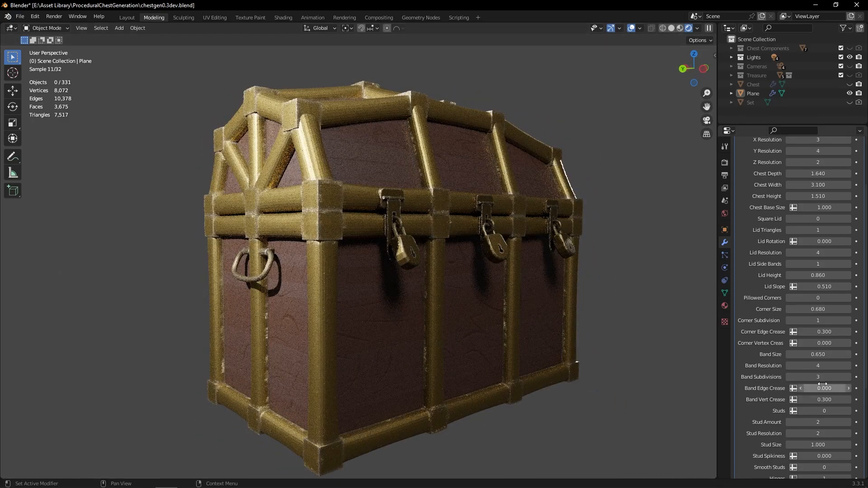
pyautogui.click(787, 377)
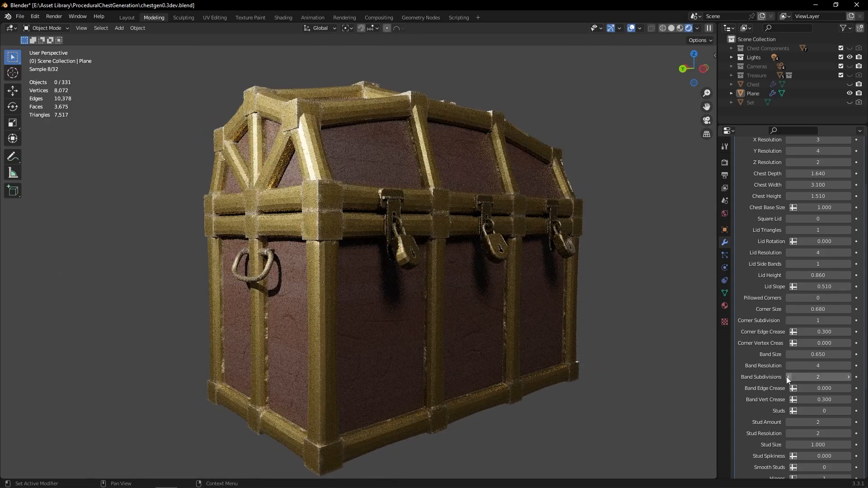
pyautogui.click(787, 377)
pyautogui.moveTo(623, 387); pyautogui.dragTo(621, 389, button='middle')
pyautogui.scroll(-2, 755, 378)
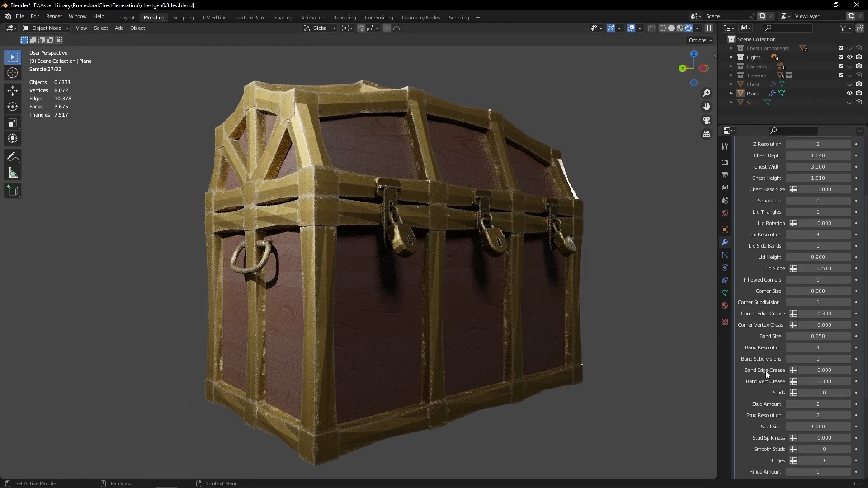
pyautogui.scroll(-1, 773, 357)
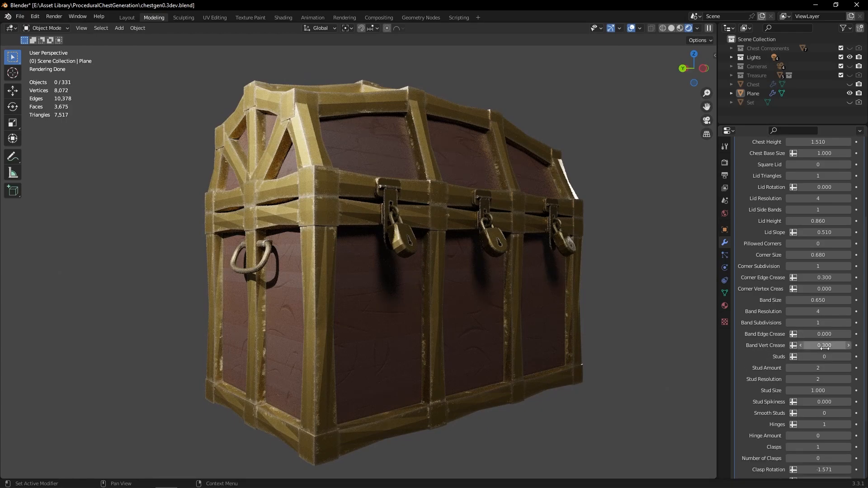
# Try Band Vert Crease at 0.000 and inspect the bands along the chest's corner and front
pyautogui.moveTo(824, 345); pyautogui.dragTo(841, 345)
pyautogui.moveTo(824, 346); pyautogui.dragTo(804, 348)
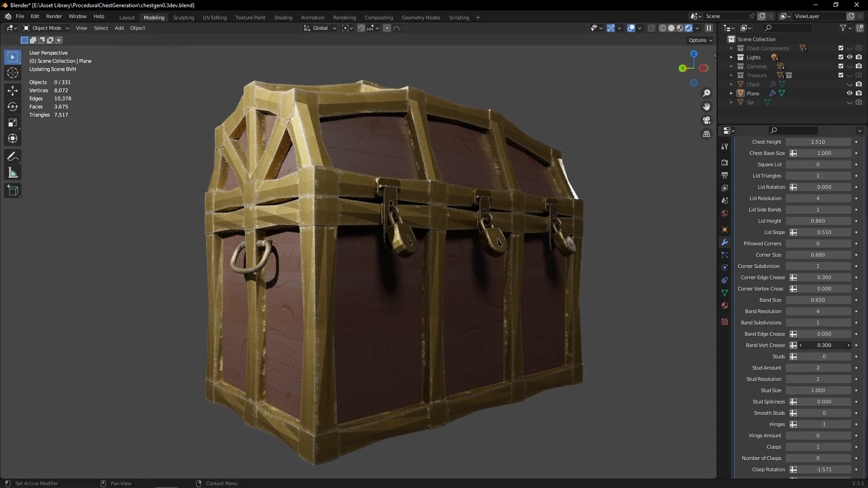
pyautogui.moveTo(655, 350); pyautogui.dragTo(527, 357, button='middle')
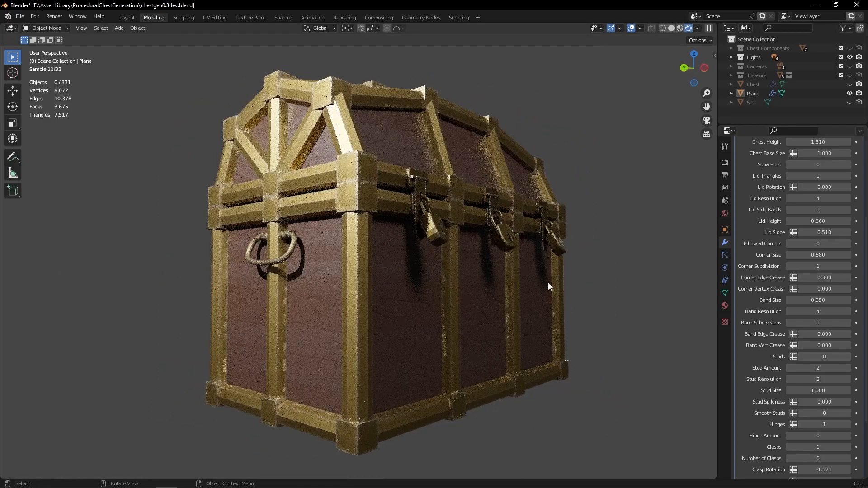
pyautogui.moveTo(623, 323); pyautogui.dragTo(706, 343, button='middle')
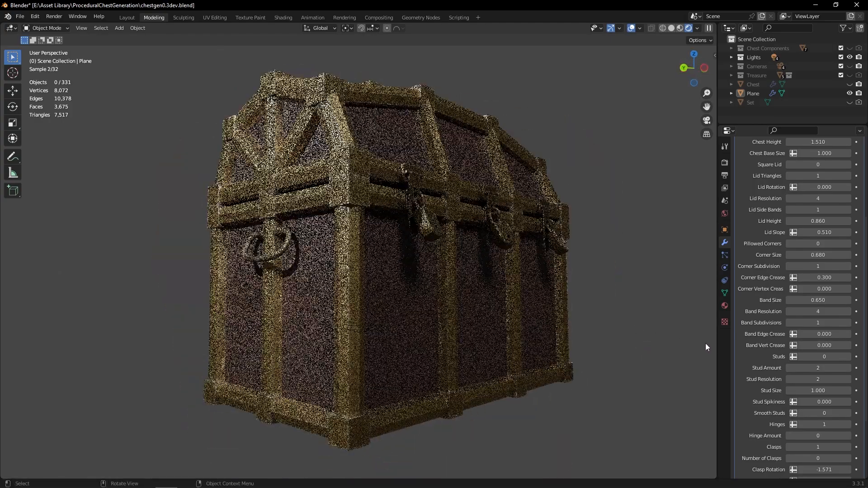
# Try sharper band edges with a Band Edge Crease of 0.310, and inspect the chest's side and front
pyautogui.moveTo(823, 334); pyautogui.dragTo(833, 334)
pyautogui.moveTo(631, 350); pyautogui.dragTo(642, 367, button='middle')
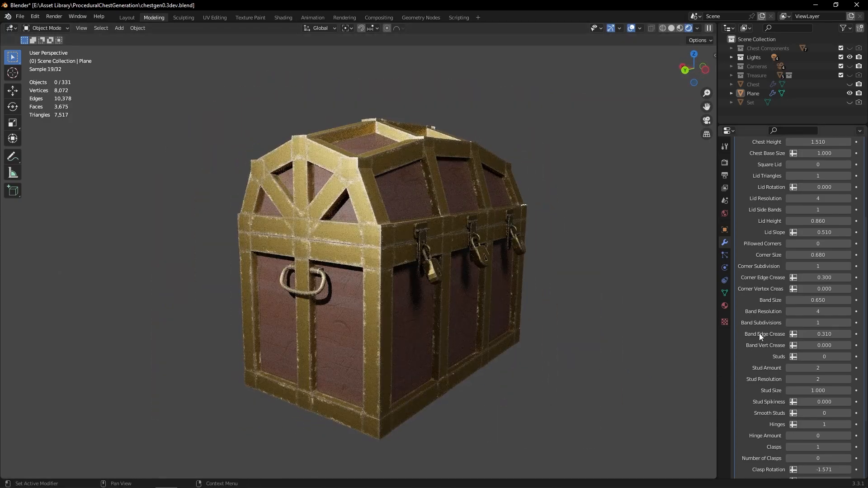
pyautogui.moveTo(590, 353); pyautogui.dragTo(449, 296, button='middle')
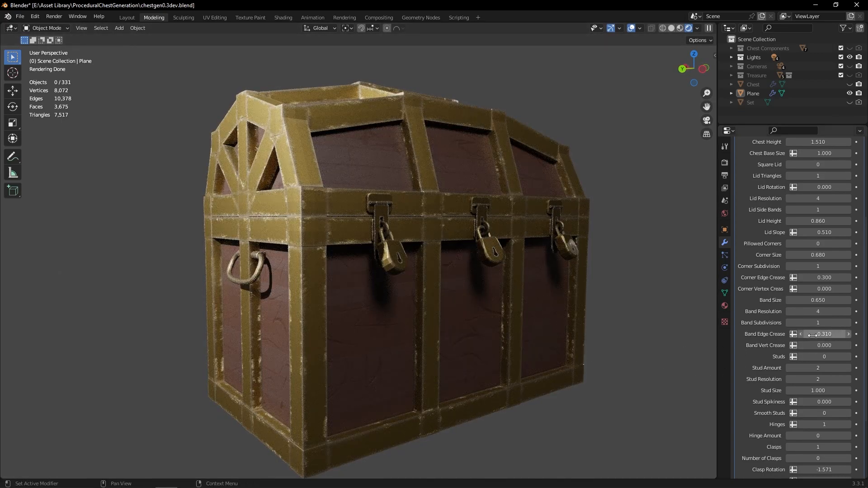
# Return Band Edge Crease to 0.000, set Band Vert Crease to 0.330, and inspect the warped bands
pyautogui.moveTo(827, 334)
pyautogui.mouseDown()
pyautogui.moveTo(798, 334)
pyautogui.moveTo(840, 346)
pyautogui.mouseUp()
pyautogui.moveTo(642, 343)
pyautogui.mouseDown(button='middle')
pyautogui.moveTo(608, 345)
pyautogui.moveTo(651, 346)
pyautogui.mouseUp(button='middle')
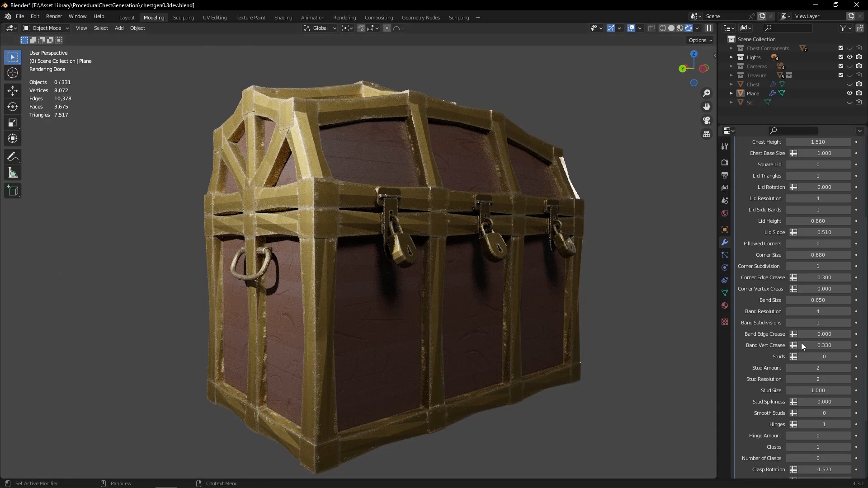
pyautogui.moveTo(421, 325); pyautogui.dragTo(405, 314, button='middle')
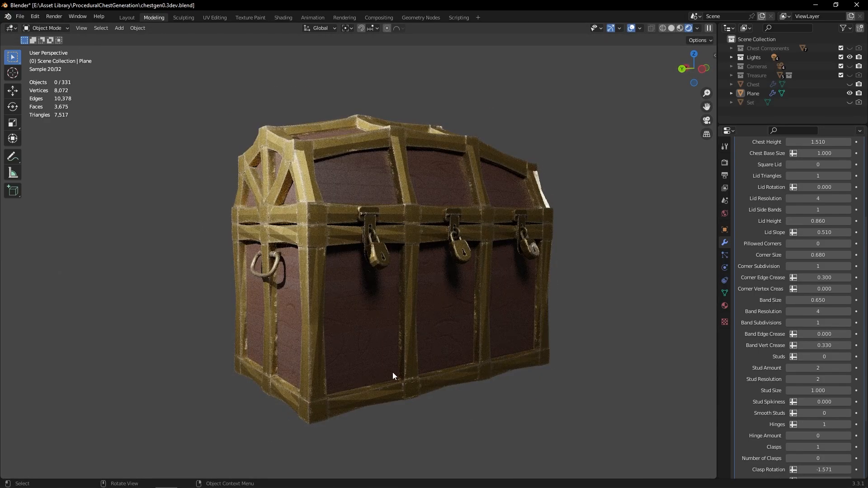
pyautogui.moveTo(564, 333)
pyautogui.mouseDown(button='middle')
pyautogui.moveTo(577, 329)
pyautogui.moveTo(568, 337)
pyautogui.mouseUp(button='middle')
pyautogui.scroll(1, 577, 329)
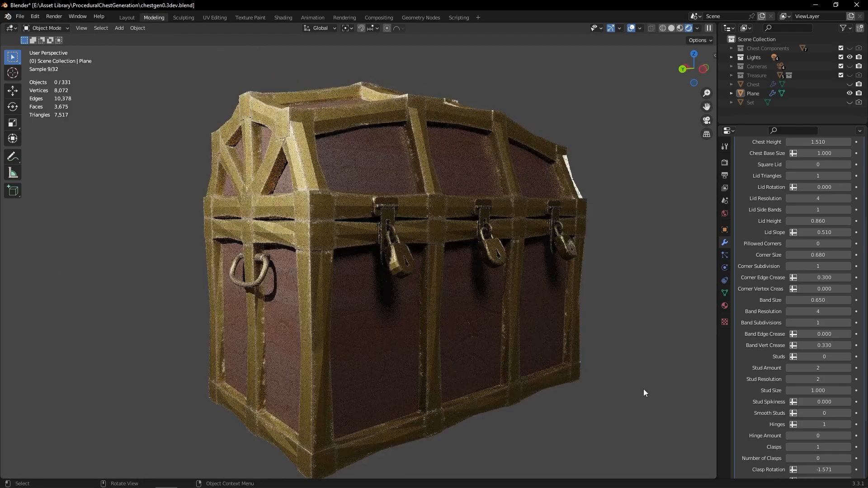
# Try combining the vertex crease with a Band Edge Crease of 0.310, and reset the edge crease to 0.000
pyautogui.moveTo(820, 334); pyautogui.dragTo(830, 334)
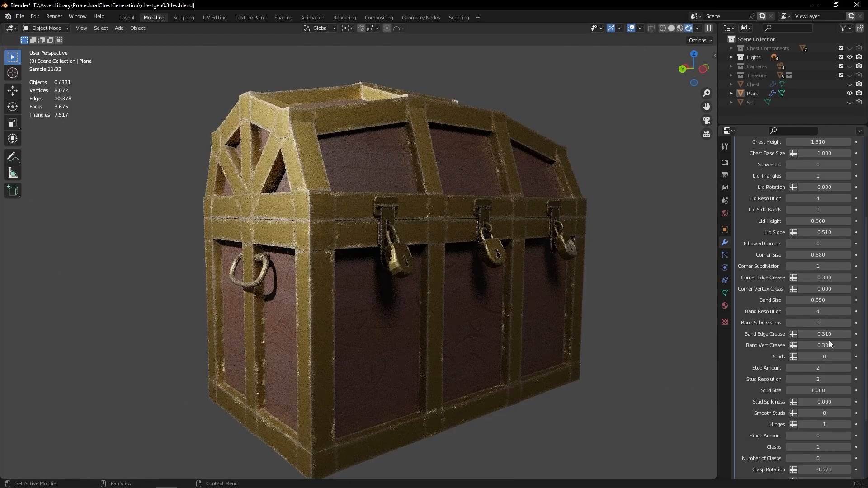
pyautogui.press('Return')
pyautogui.press('BackSpace')
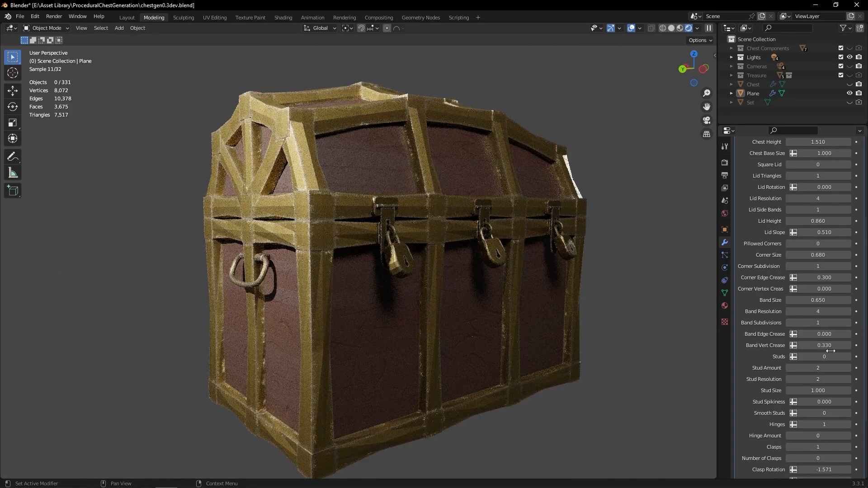
# Enable Studs on the chest's bands by setting the value to 1, and view the chest's front
pyautogui.scroll(-1, 783, 356)
pyautogui.moveTo(673, 314); pyautogui.dragTo(594, 319, button='middle')
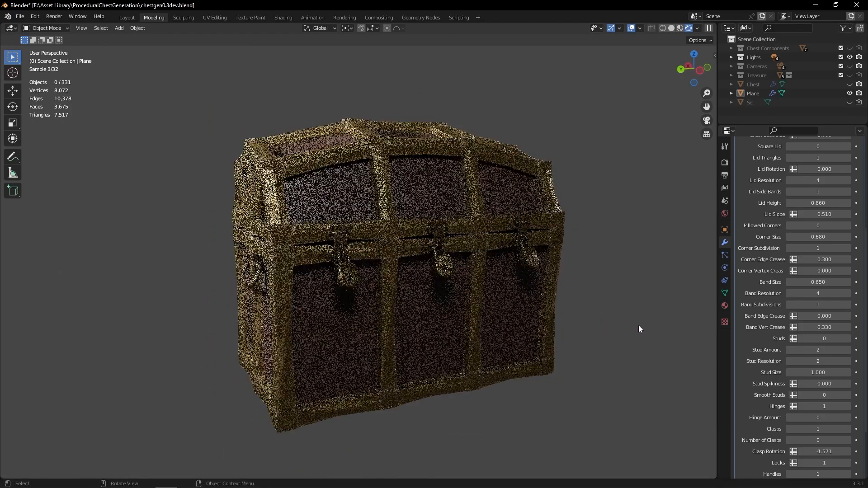
pyautogui.click(849, 339)
pyautogui.moveTo(594, 323)
pyautogui.mouseDown(button='middle')
pyautogui.moveTo(547, 316)
pyautogui.moveTo(589, 322)
pyautogui.mouseUp(button='middle')
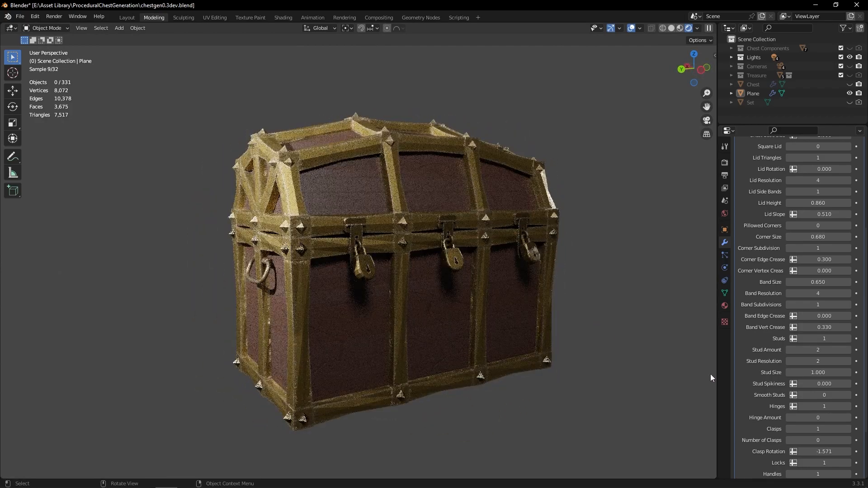
# Try Stud Amount values up to 6, check how the studs meet the clasps, and settle on 4
pyautogui.click(848, 351)
pyautogui.click(848, 350)
pyautogui.click(849, 351)
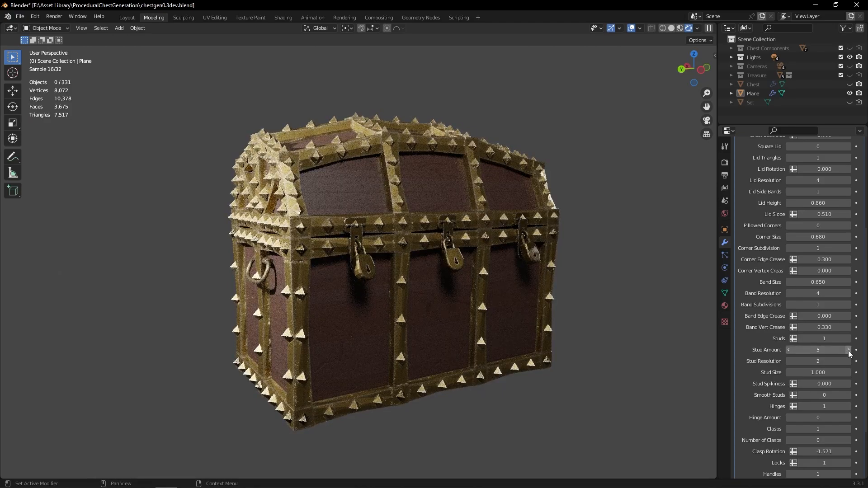
pyautogui.click(849, 351)
pyautogui.scroll(5, 650, 323)
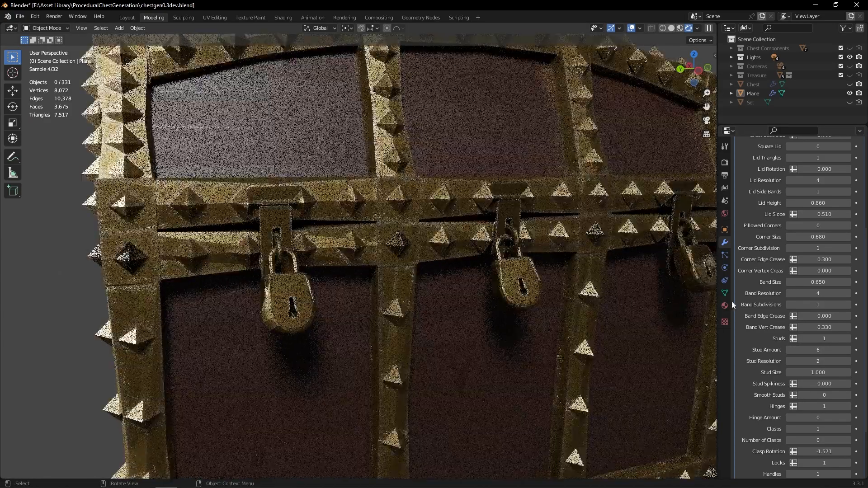
pyautogui.click(788, 351)
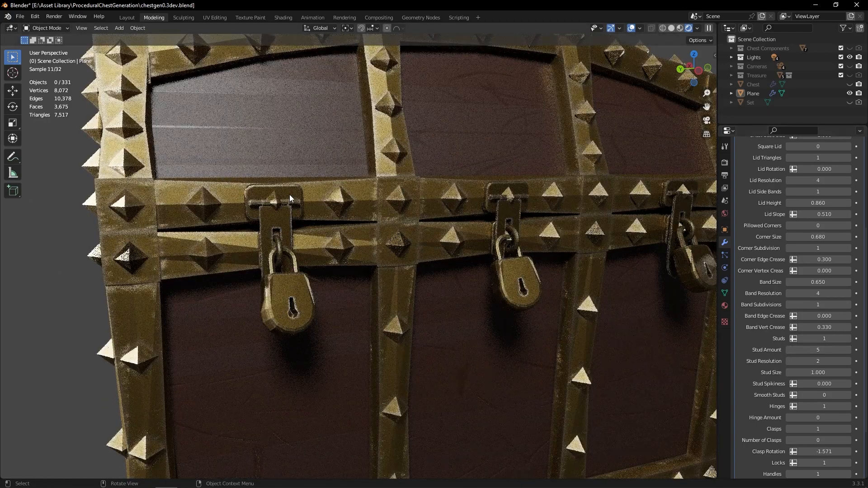
pyautogui.click(789, 350)
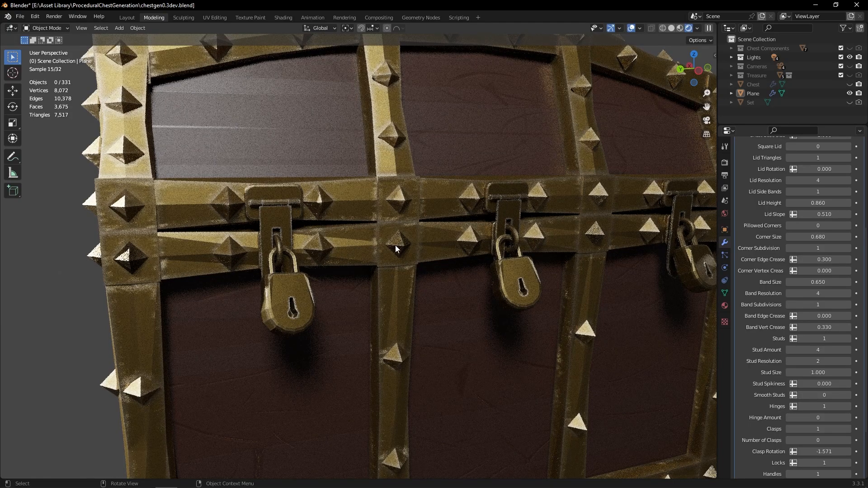
pyautogui.scroll(-8, 395, 245)
pyautogui.moveTo(395, 245); pyautogui.dragTo(609, 311, button='middle')
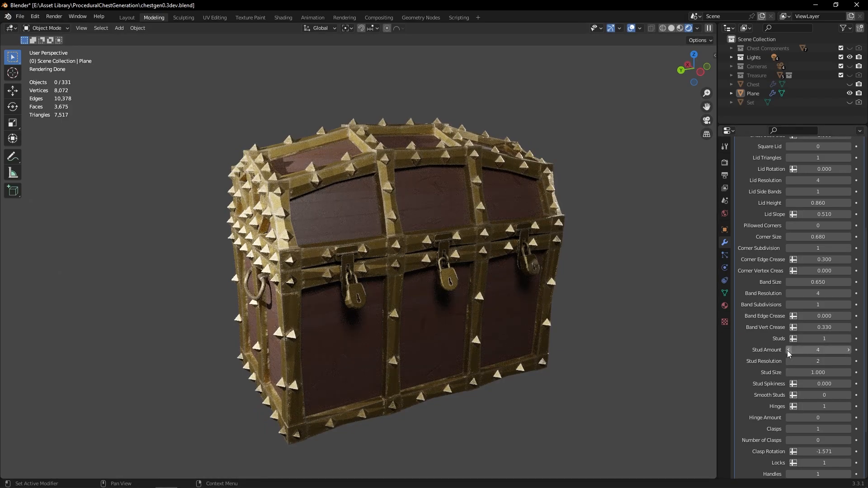
pyautogui.moveTo(608, 336); pyautogui.dragTo(609, 327, button='middle')
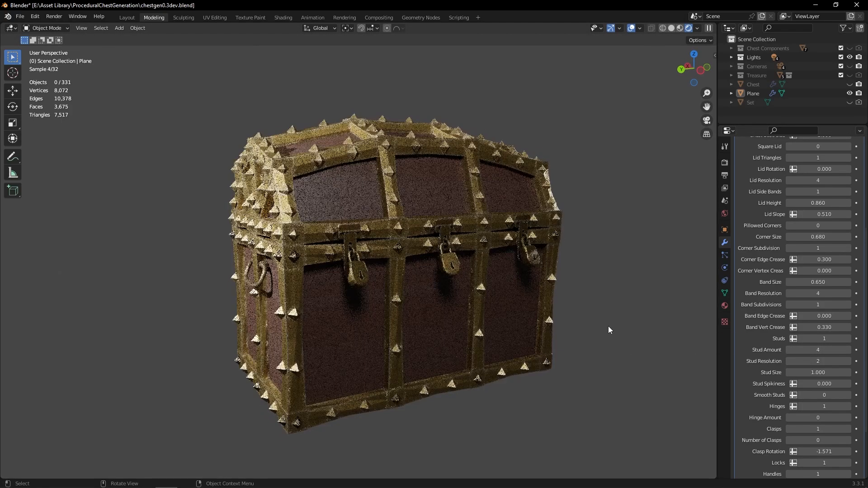
# Widen the chest to a Chest Width of 3.540, checking the stud spacing on its back and front
pyautogui.scroll(8, 754, 256)
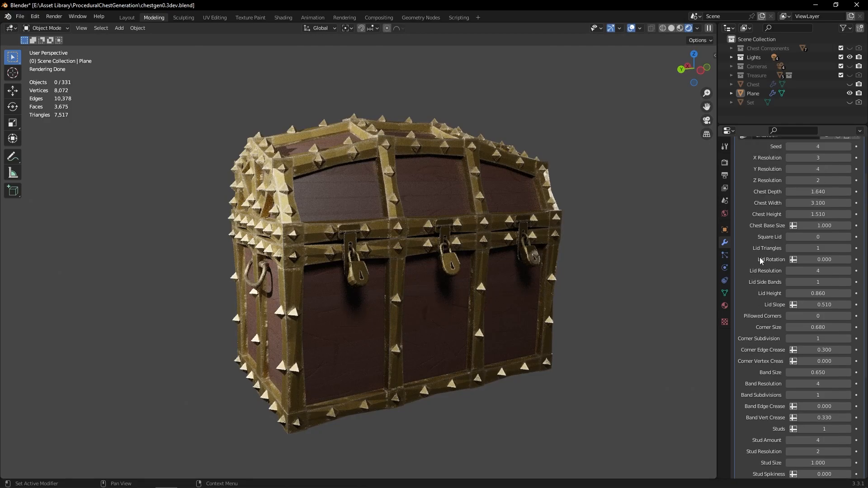
pyautogui.moveTo(818, 257); pyautogui.dragTo(843, 257)
pyautogui.moveTo(679, 248); pyautogui.dragTo(525, 213, button='middle')
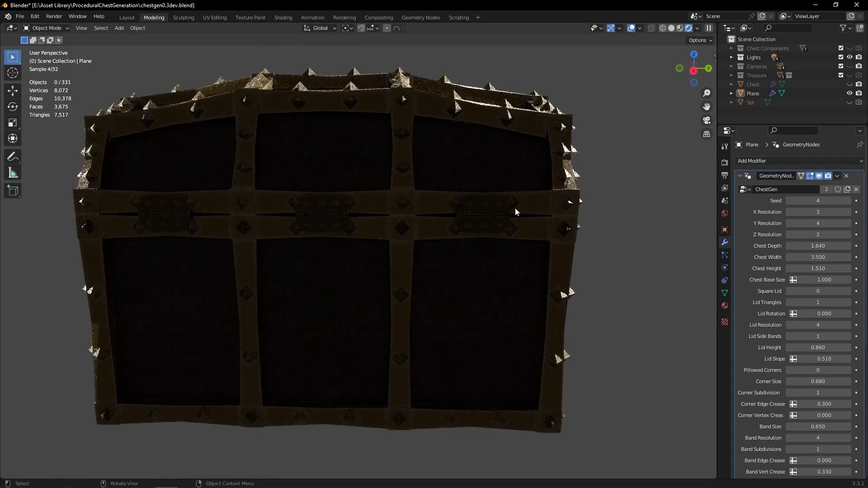
pyautogui.moveTo(828, 257)
pyautogui.mouseDown()
pyautogui.moveTo(851, 257)
pyautogui.moveTo(829, 257)
pyautogui.mouseUp()
pyautogui.scroll(-3, 555, 244)
pyautogui.moveTo(554, 240); pyautogui.dragTo(496, 278, button='middle')
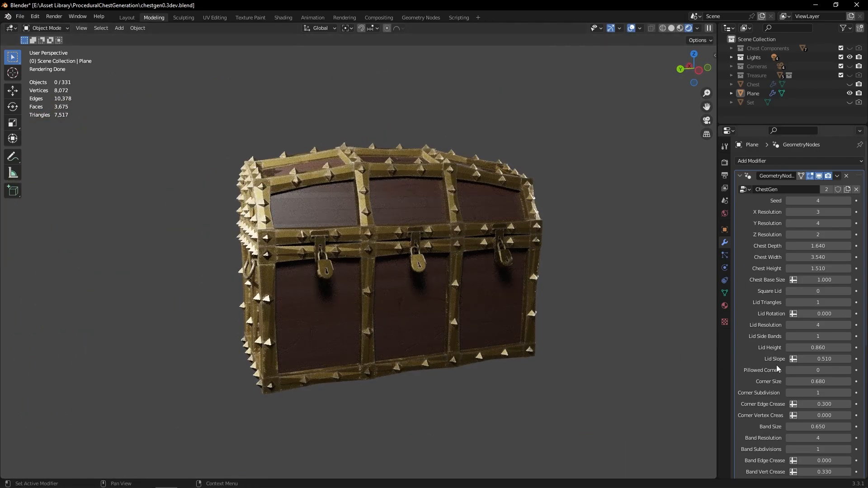
# Try rounded studs by setting Stud Resolution to 8 and Smooth Studs to 1
pyautogui.scroll(-9, 763, 365)
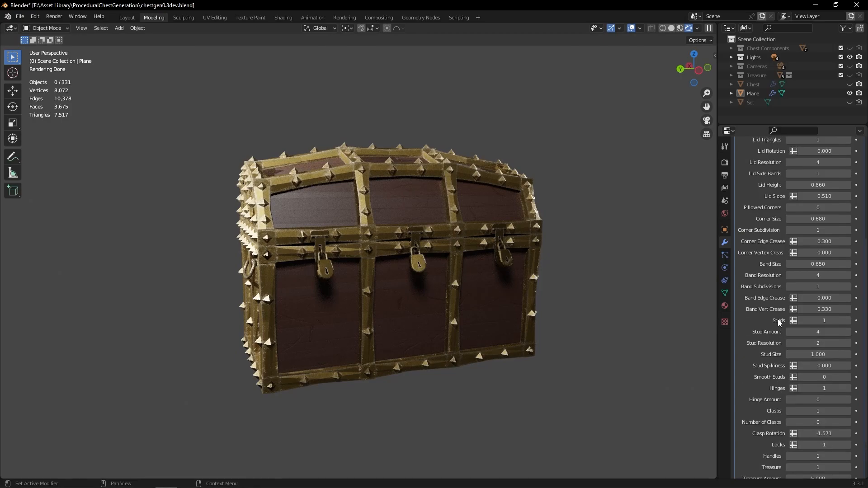
pyautogui.scroll(-1, 777, 349)
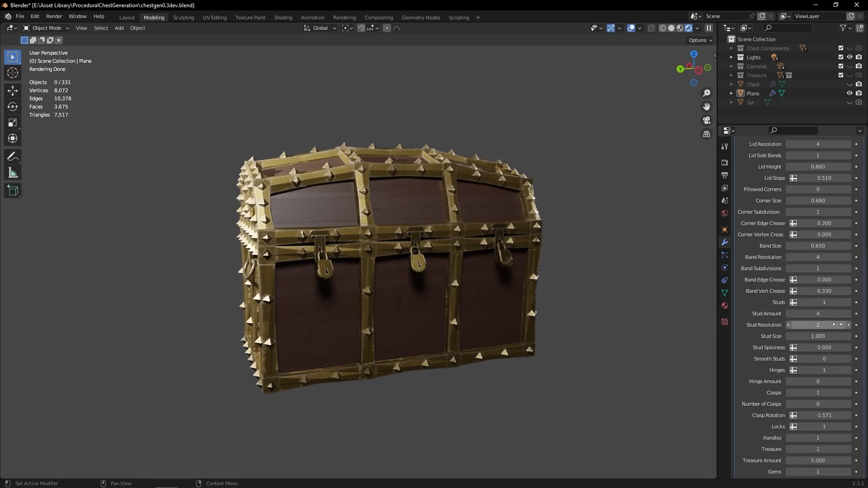
pyautogui.moveTo(841, 325); pyautogui.dragTo(843, 325)
pyautogui.click(817, 325)
pyautogui.press('Return')
pyautogui.scroll(3, 453, 242)
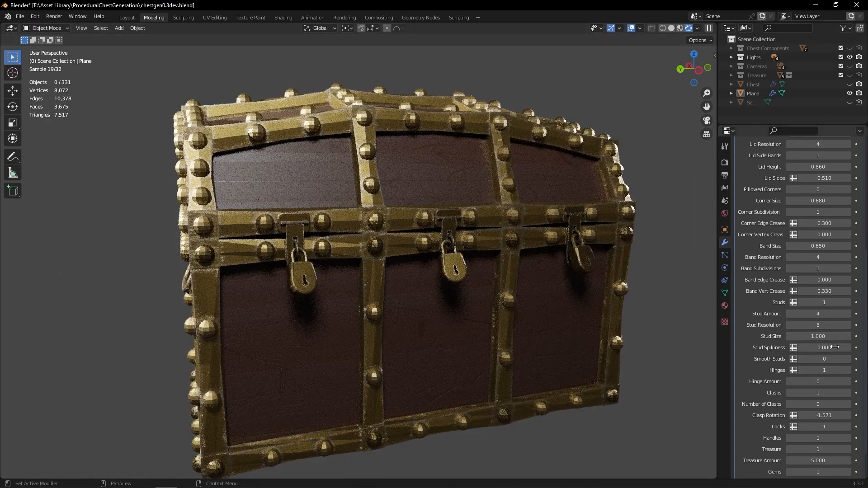
pyautogui.click(849, 359)
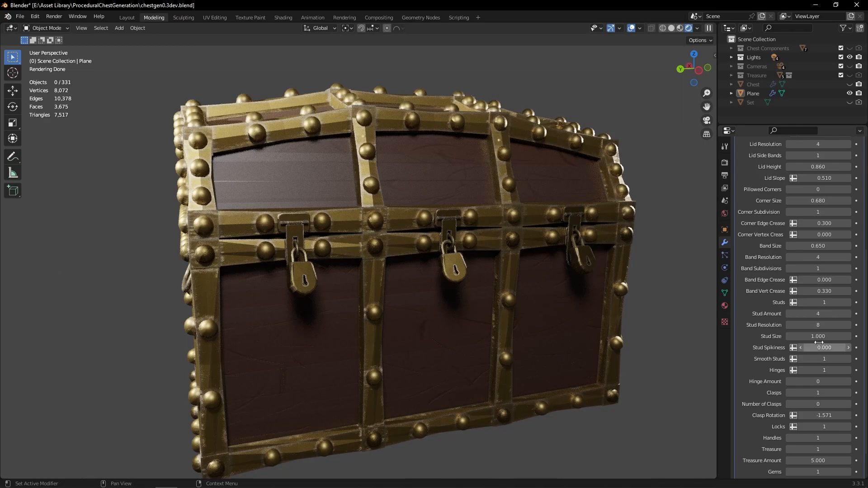
# Try smaller studs with Stud Size values of 0.750 and 0.55, inspect the chest, and return Stud Size to 1
pyautogui.moveTo(818, 336); pyautogui.dragTo(789, 336)
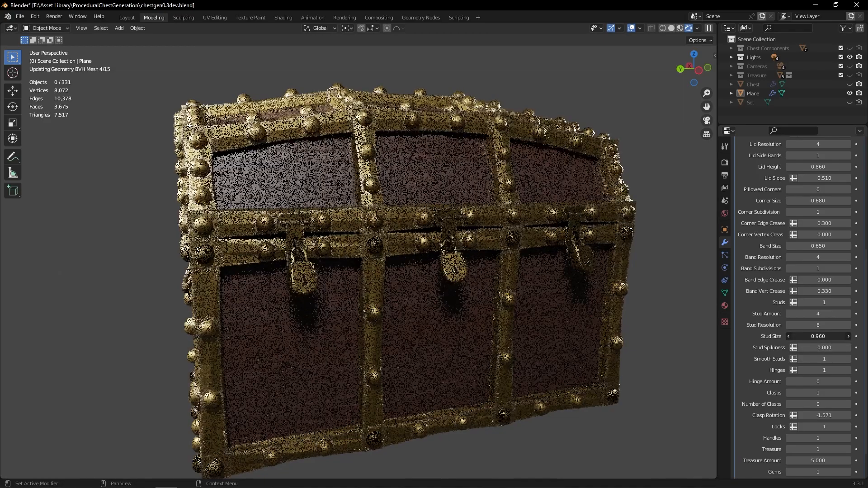
pyautogui.scroll(-3, 612, 305)
pyautogui.moveTo(612, 305)
pyautogui.mouseDown(button='middle')
pyautogui.moveTo(573, 305)
pyautogui.moveTo(620, 305)
pyautogui.mouseUp(button='middle')
pyautogui.scroll(1, 588, 305)
pyautogui.moveTo(555, 304); pyautogui.dragTo(577, 305, button='middle')
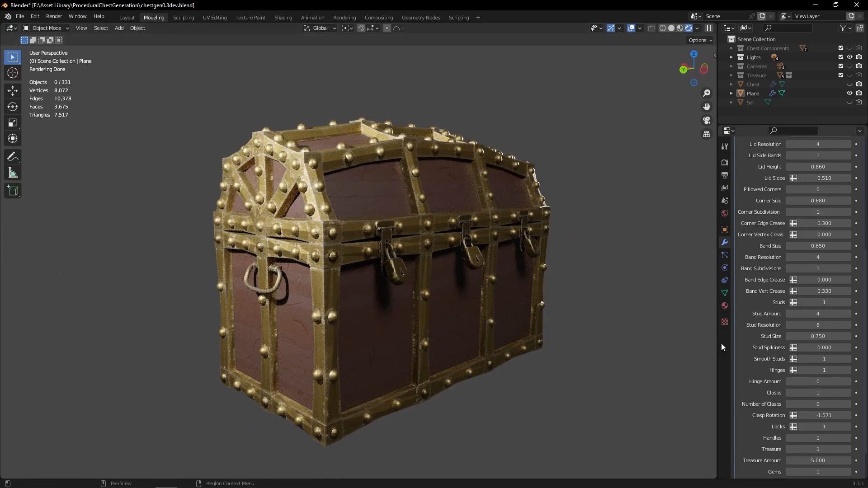
pyautogui.moveTo(814, 336); pyautogui.dragTo(774, 350)
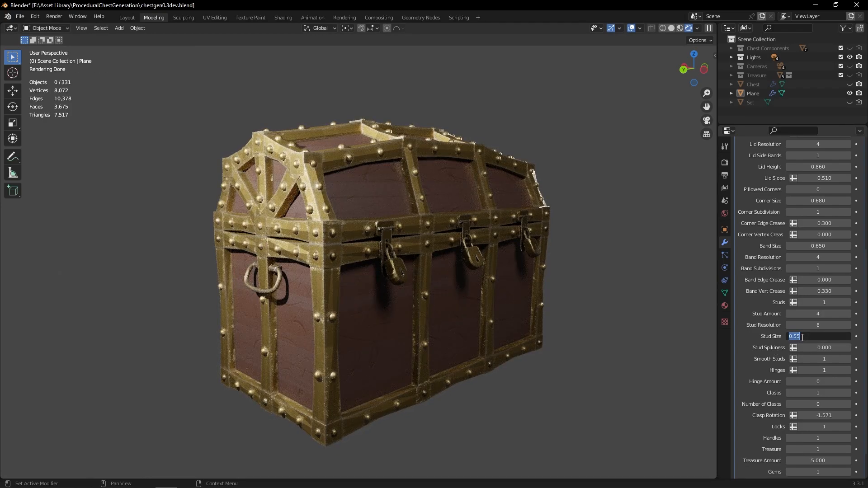
pyautogui.write('1')
pyautogui.press('Return')
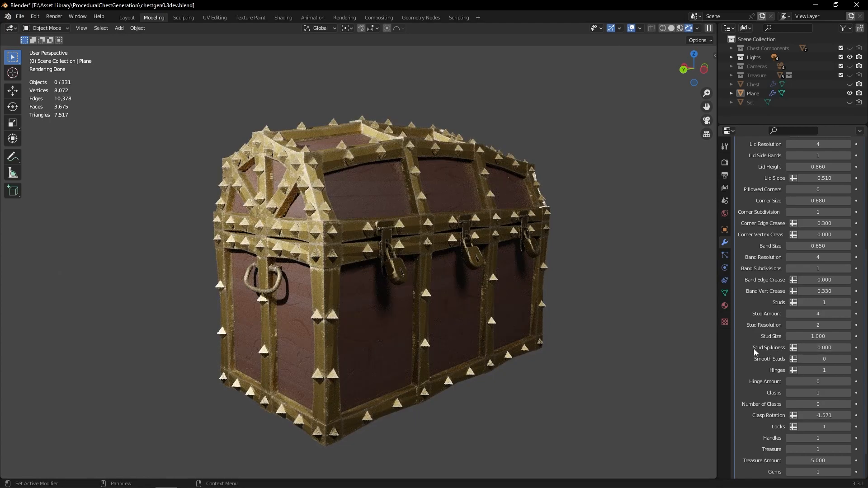
# Try long spikes with Stud Spikiness values of 6.480 and 3.600, and return it to 0.000
pyautogui.moveTo(824, 348); pyautogui.dragTo(865, 348)
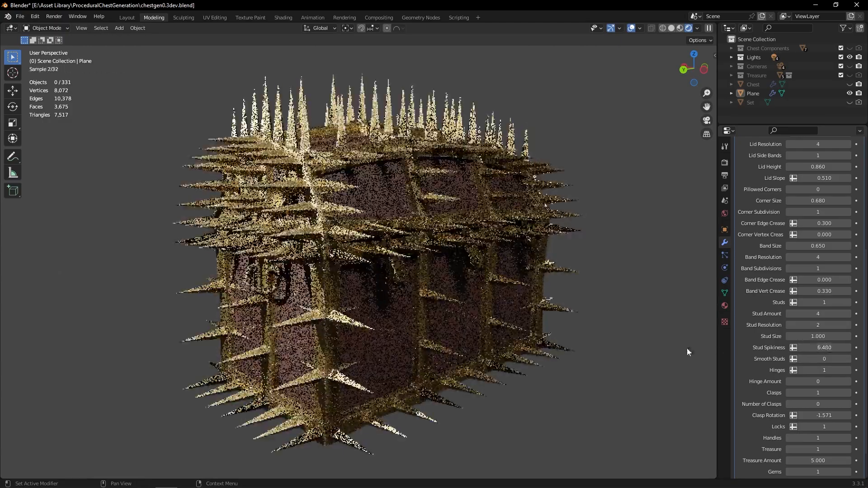
pyautogui.scroll(-3, 551, 344)
pyautogui.moveTo(550, 346); pyautogui.dragTo(546, 368, button='middle')
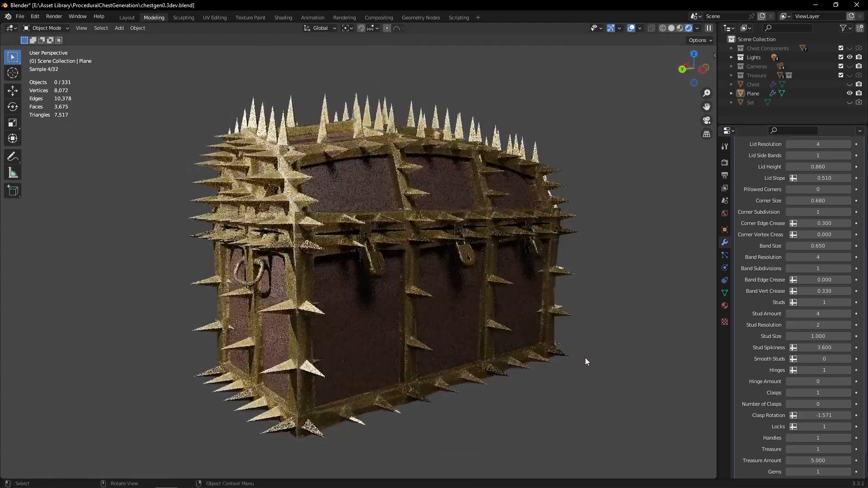
pyautogui.moveTo(828, 350); pyautogui.dragTo(800, 350)
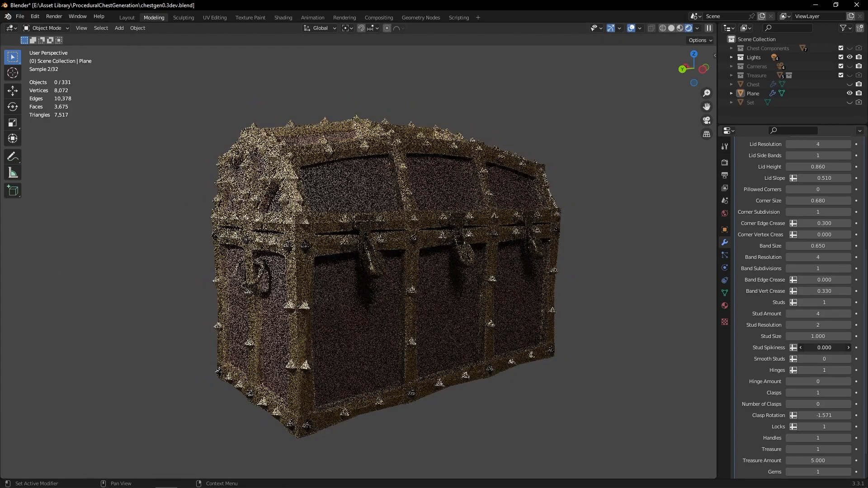
# Switch the hinges on the back of the chest off and back on, leaving Hinge Amount at 0
pyautogui.moveTo(597, 346); pyautogui.dragTo(531, 335, button='middle')
pyautogui.scroll(-2, 791, 392)
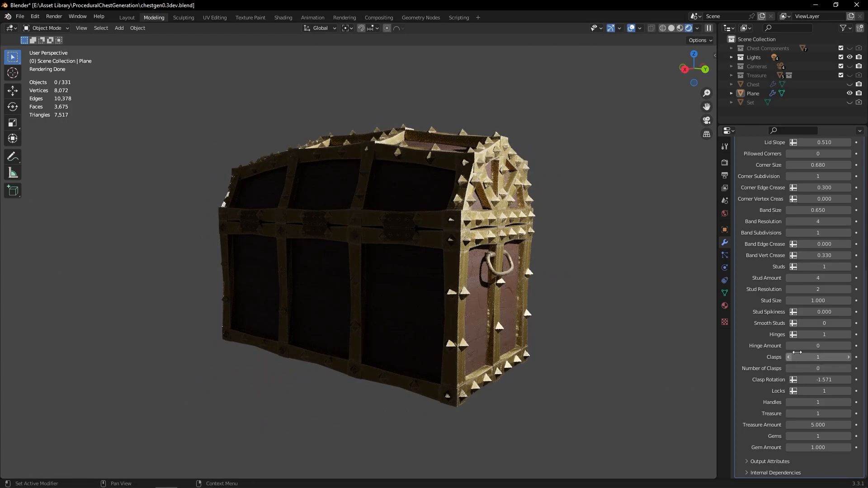
pyautogui.moveTo(832, 335); pyautogui.dragTo(809, 335)
pyautogui.click(848, 335)
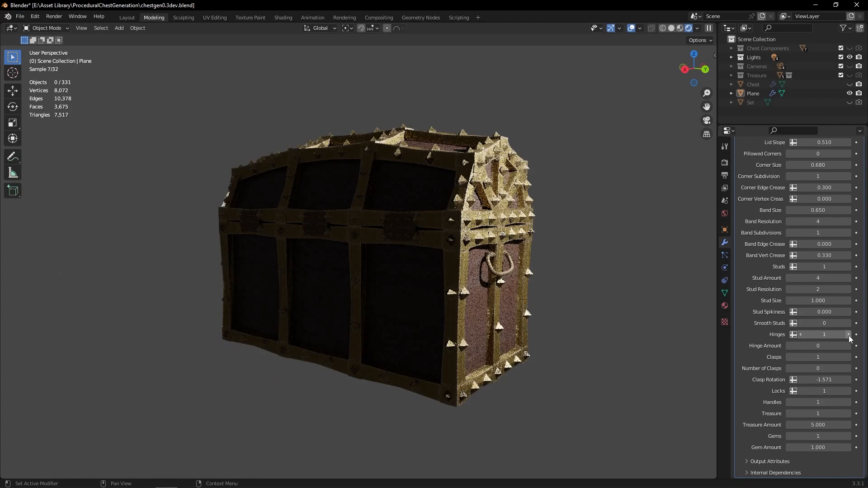
pyautogui.click(802, 337)
pyautogui.click(848, 347)
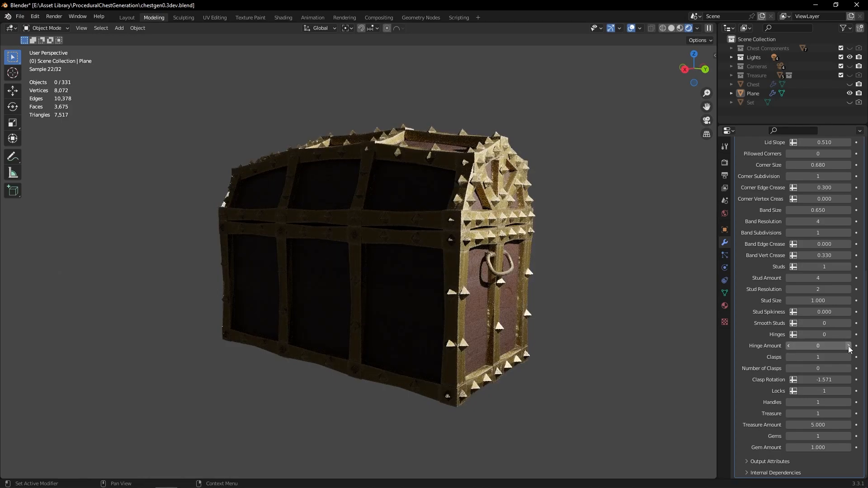
pyautogui.click(848, 335)
pyautogui.click(788, 346)
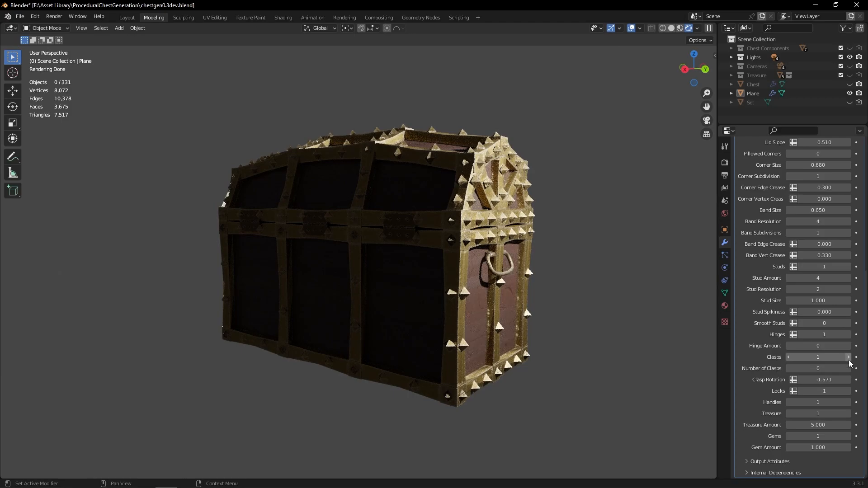
# Set Hinge Amount to 1 and reduce Y Resolution to 2, checking the hinges on the back of the chest
pyautogui.click(849, 346)
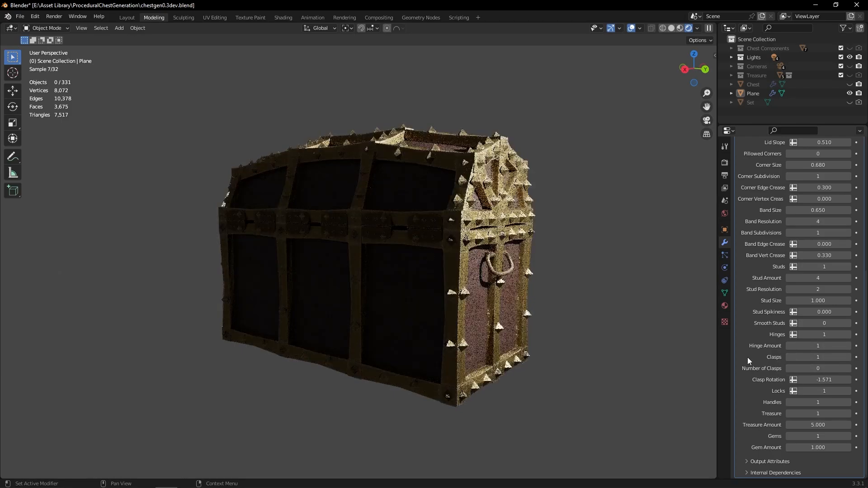
pyautogui.moveTo(587, 301); pyautogui.dragTo(616, 306, button='middle')
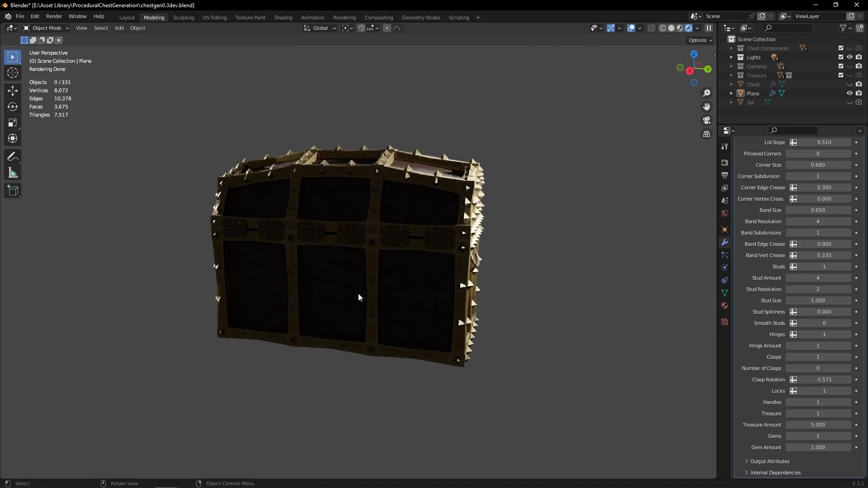
pyautogui.scroll(10, 741, 263)
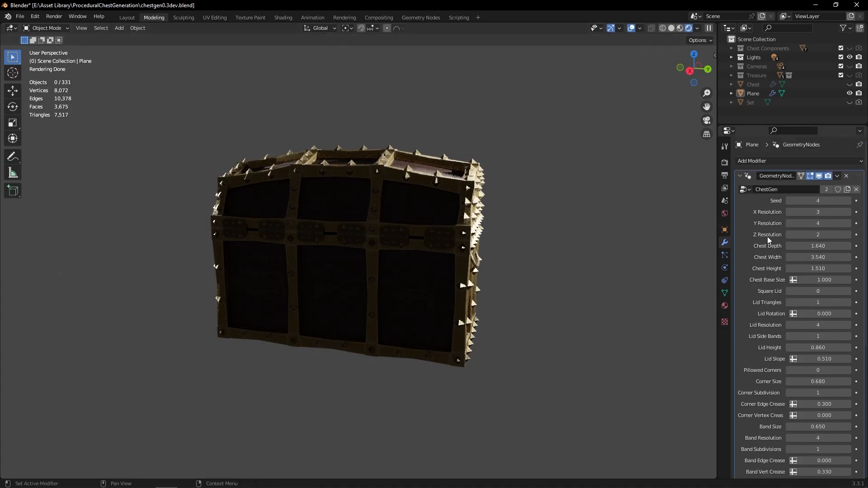
pyautogui.click(789, 224)
pyautogui.click(789, 224)
pyautogui.moveTo(496, 295); pyautogui.dragTo(549, 274, button='middle')
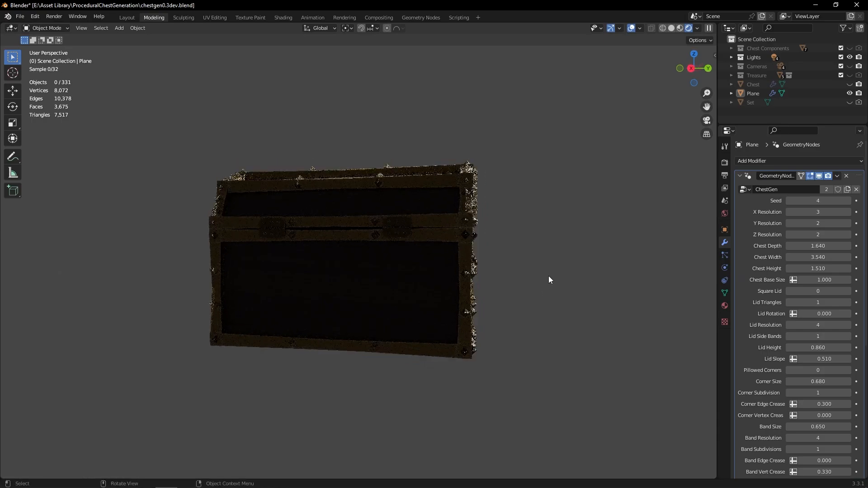
# Try a Hinge Amount of 2 on the back of the chest and return it to 1
pyautogui.scroll(1, 533, 270)
pyautogui.scroll(-10, 841, 335)
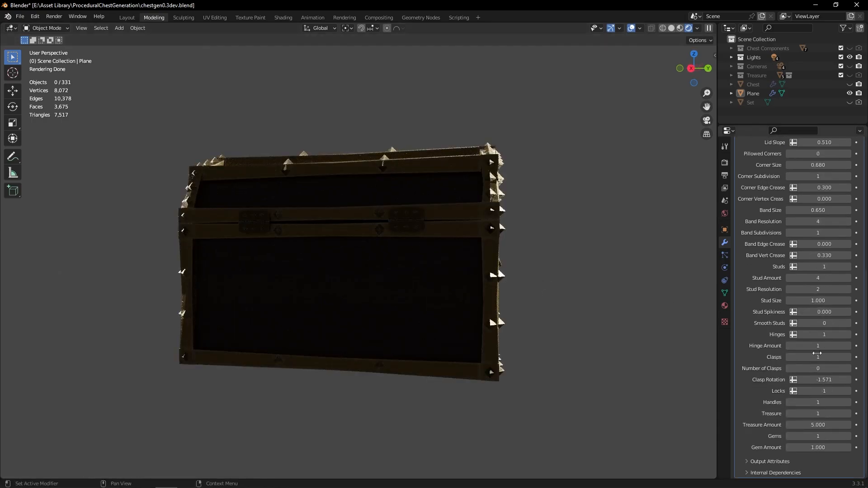
pyautogui.click(849, 346)
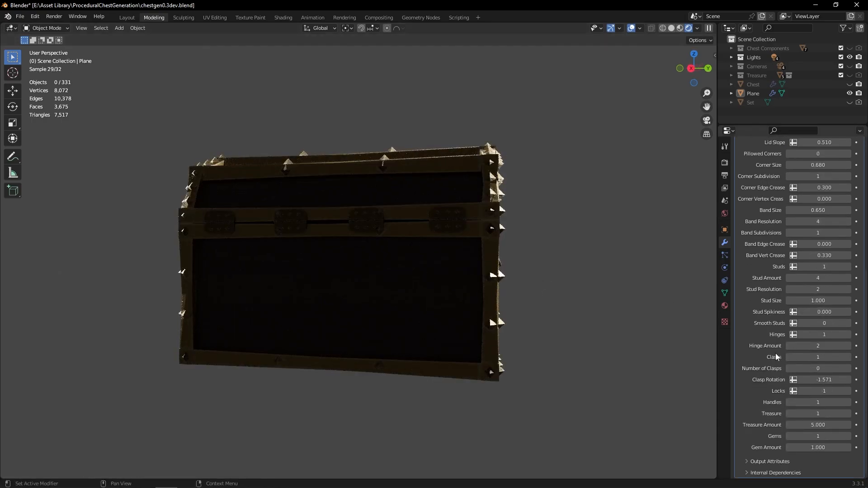
pyautogui.click(789, 346)
# Restore the chest's Y Resolution to 4
pyautogui.scroll(10, 759, 312)
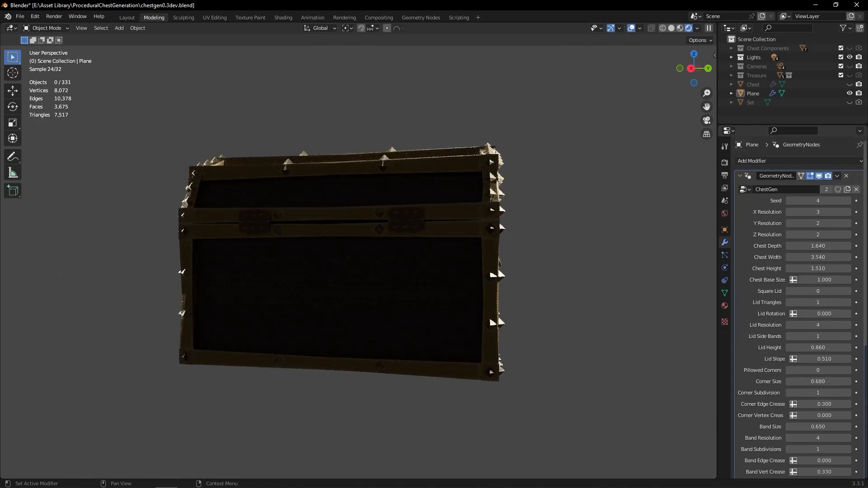
pyautogui.click(848, 224)
pyautogui.click(849, 224)
# Reset Hinge Amount to 0, and switch the clasps on the chest's front off and back on
pyautogui.scroll(-10, 761, 368)
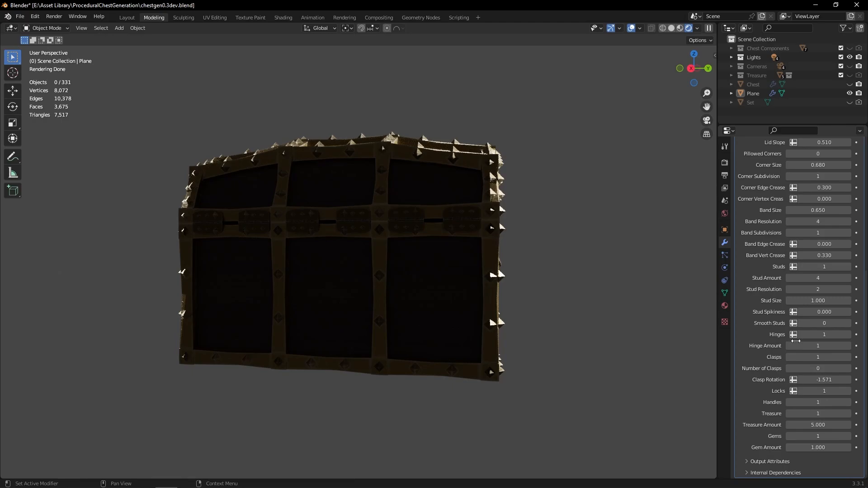
pyautogui.moveTo(565, 321); pyautogui.dragTo(540, 333, button='middle')
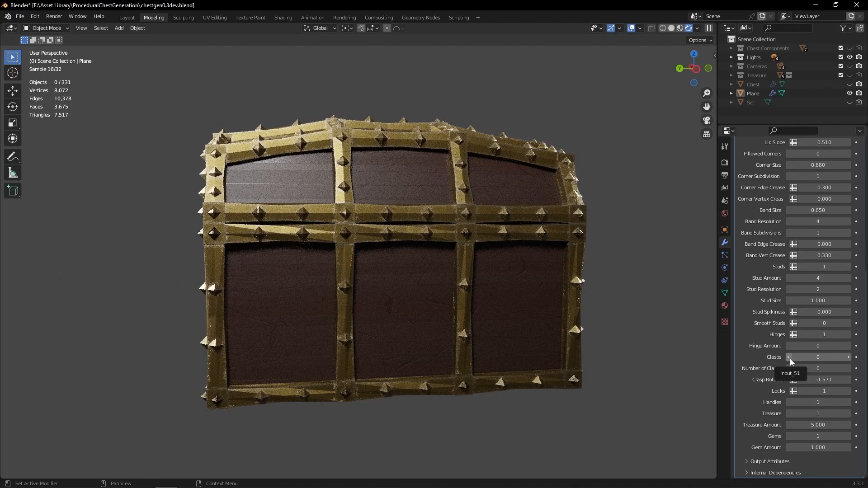
pyautogui.click(848, 357)
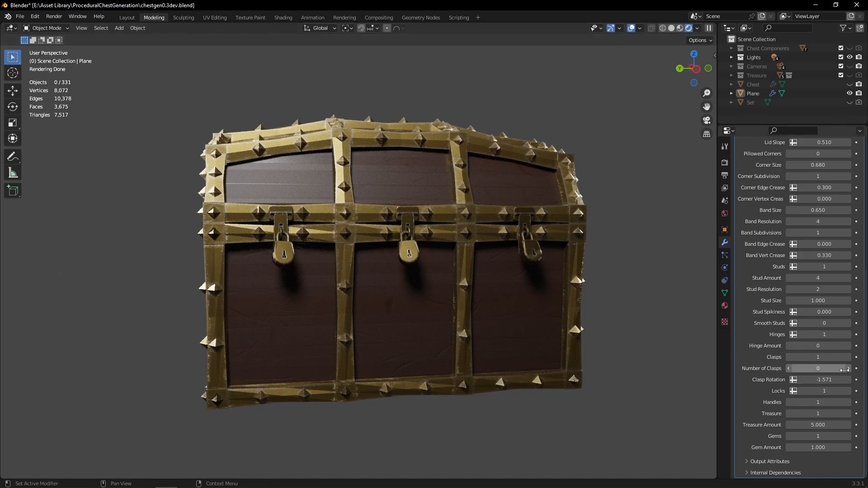
# Try setting Number of Clasps to 2 and return it to 0
pyautogui.click(848, 369)
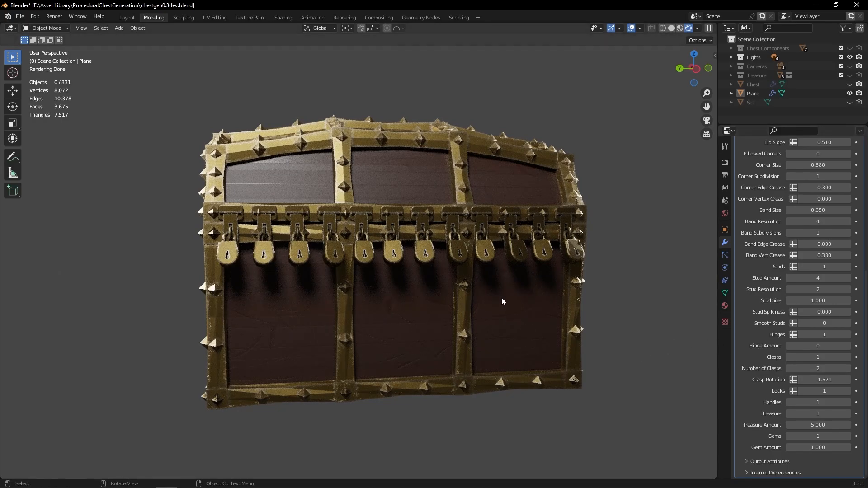
pyautogui.click(790, 370)
pyautogui.click(789, 370)
# Swing the clasps upward with a Clasp Rotation of 1.479 and open the lid with a Lid Rotation of 0.680
pyautogui.moveTo(629, 351); pyautogui.dragTo(645, 349, button='middle')
pyautogui.scroll(1, 645, 349)
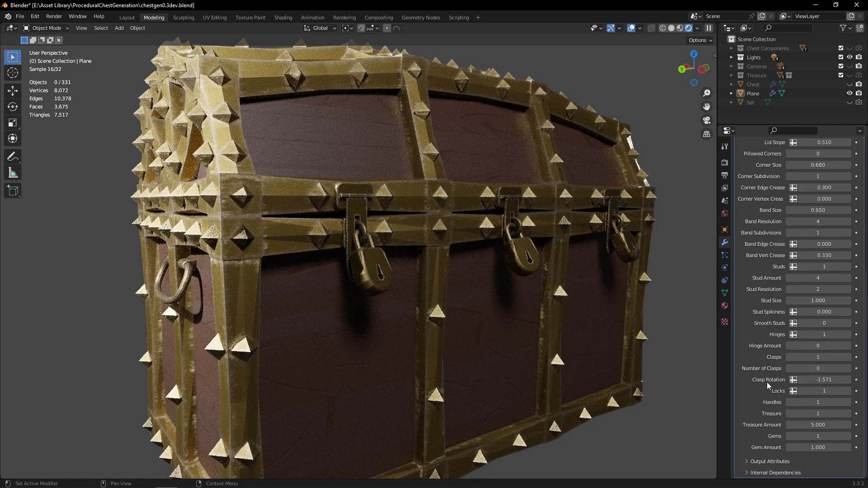
pyautogui.moveTo(808, 381); pyautogui.dragTo(841, 381)
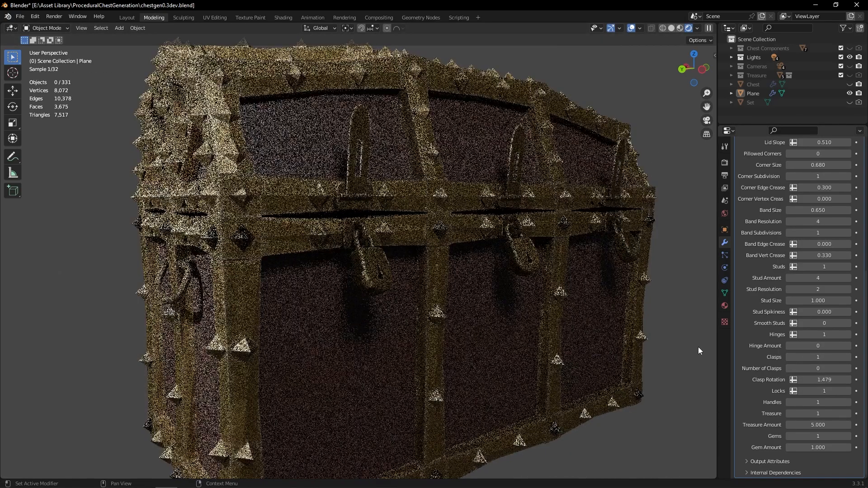
pyautogui.scroll(10, 796, 244)
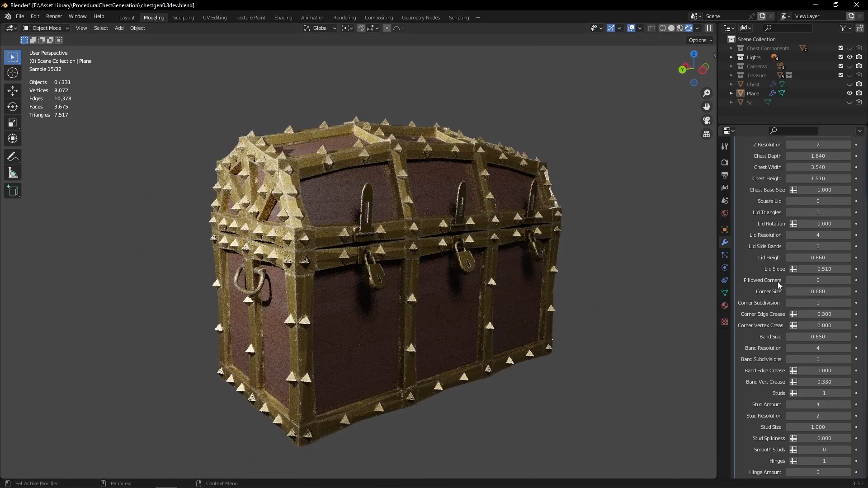
pyautogui.moveTo(809, 278); pyautogui.dragTo(831, 278)
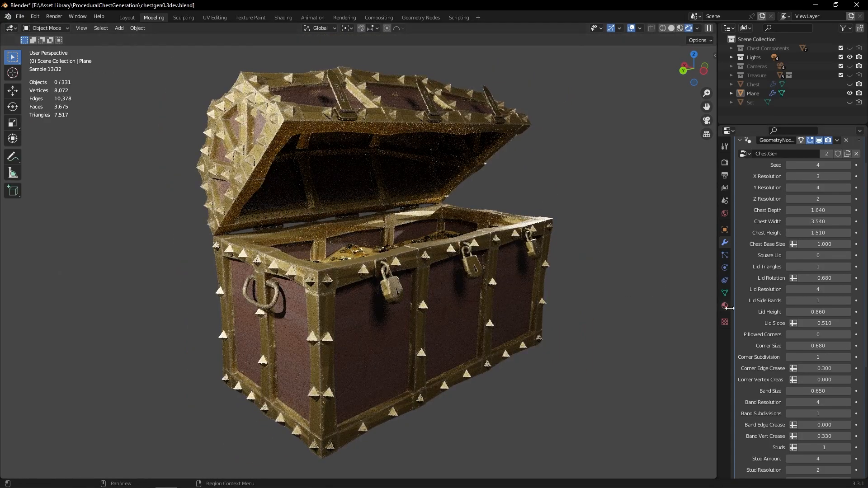
# Close the lid with a Lid Rotation of 0.000 and return Clasp Rotation to -1.571, inspecting the clasps up close
pyautogui.moveTo(828, 279); pyautogui.dragTo(791, 278)
pyautogui.scroll(-8, 759, 328)
pyautogui.scroll(-2, 777, 362)
pyautogui.moveTo(820, 380)
pyautogui.mouseDown()
pyautogui.moveTo(811, 379)
pyautogui.moveTo(822, 379)
pyautogui.mouseUp()
pyautogui.scroll(3, 539, 316)
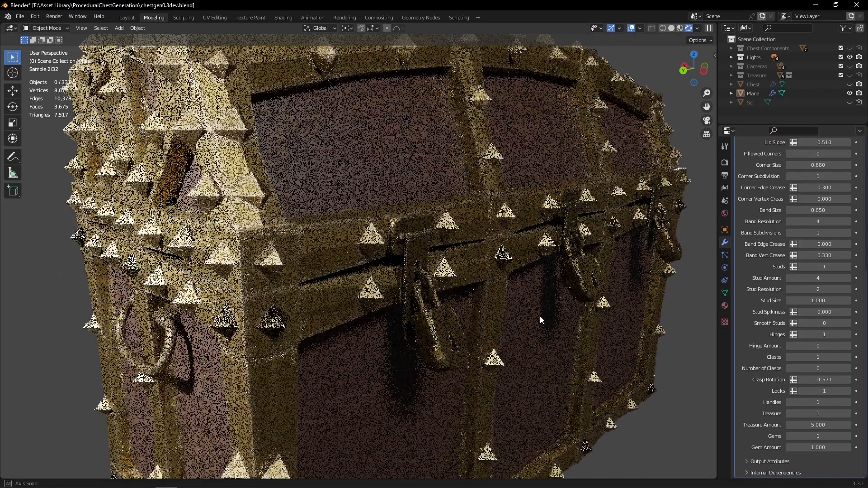
pyautogui.moveTo(540, 316); pyautogui.dragTo(541, 311, button='middle')
pyautogui.scroll(-2, 618, 328)
pyautogui.moveTo(617, 328); pyautogui.dragTo(612, 323, button='middle')
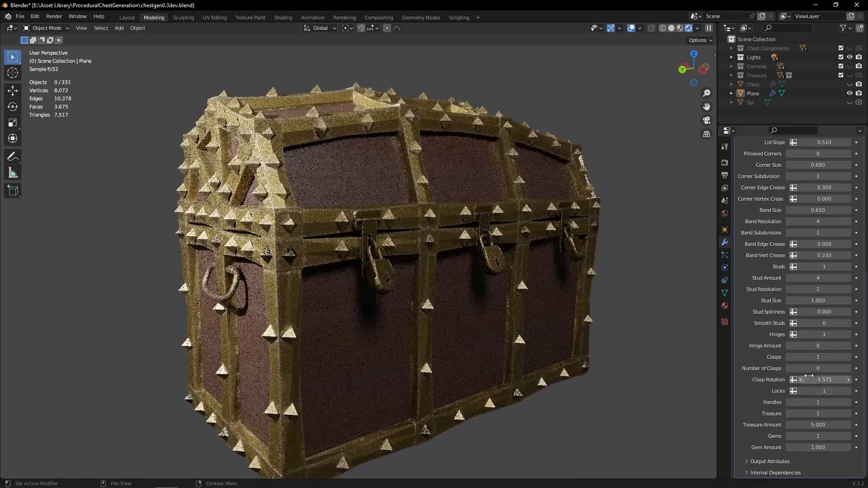
pyautogui.moveTo(815, 380)
pyautogui.mouseDown()
pyautogui.moveTo(837, 380)
pyautogui.moveTo(819, 380)
pyautogui.mouseUp()
# Switch the padlocks off and back on, and leave Handles at 1
pyautogui.click(802, 390)
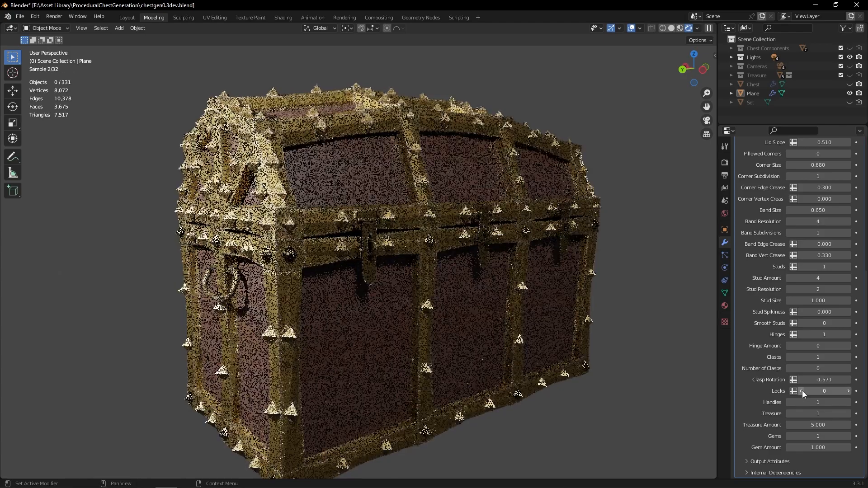
pyautogui.click(848, 391)
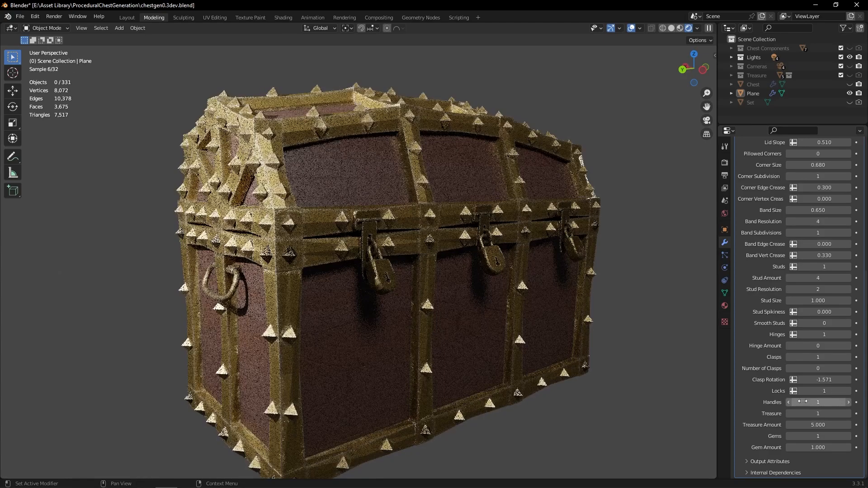
pyautogui.click(848, 402)
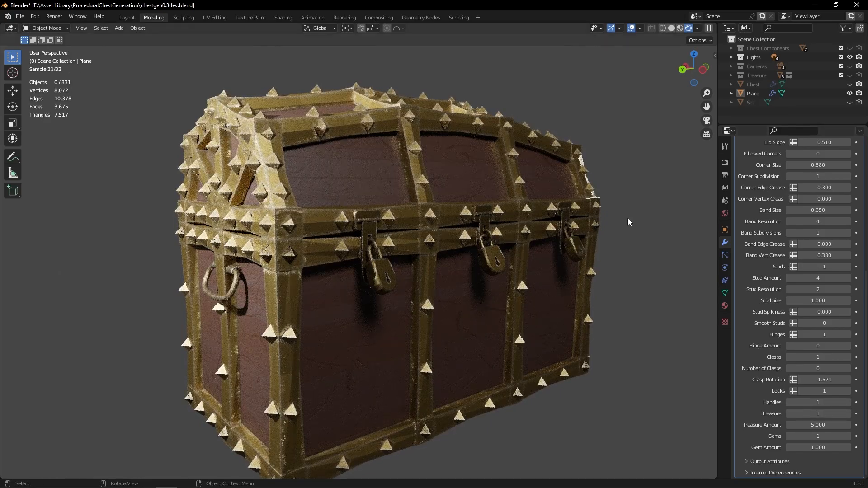
# Open the chest by setting Lid Rotation to 0.840 and look inside it
pyautogui.moveTo(628, 219); pyautogui.dragTo(628, 237, button='middle')
pyautogui.scroll(7, 781, 278)
pyautogui.scroll(5, 786, 289)
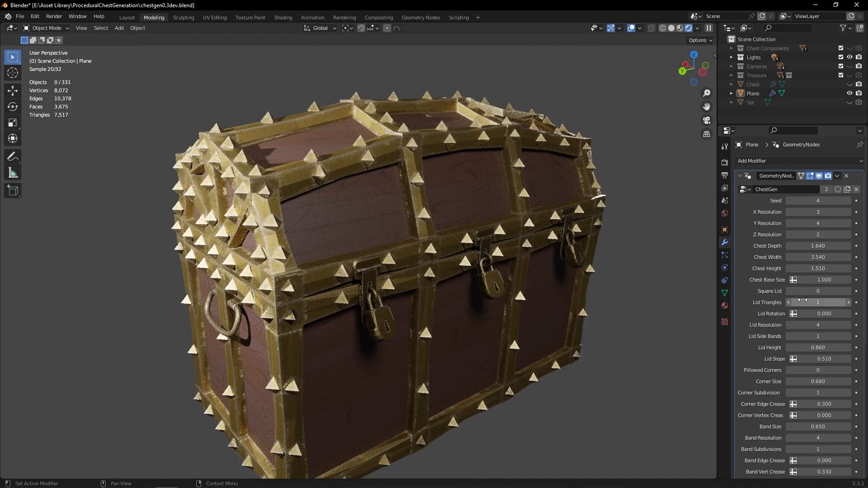
pyautogui.moveTo(816, 314); pyautogui.dragTo(853, 314)
pyautogui.scroll(-1, 591, 298)
pyautogui.moveTo(590, 297); pyautogui.dragTo(530, 318, button='middle')
# Empty the chest by setting Treasure to 0, and set it back to 1
pyautogui.scroll(-12, 782, 376)
pyautogui.click(791, 413)
pyautogui.scroll(10, 788, 292)
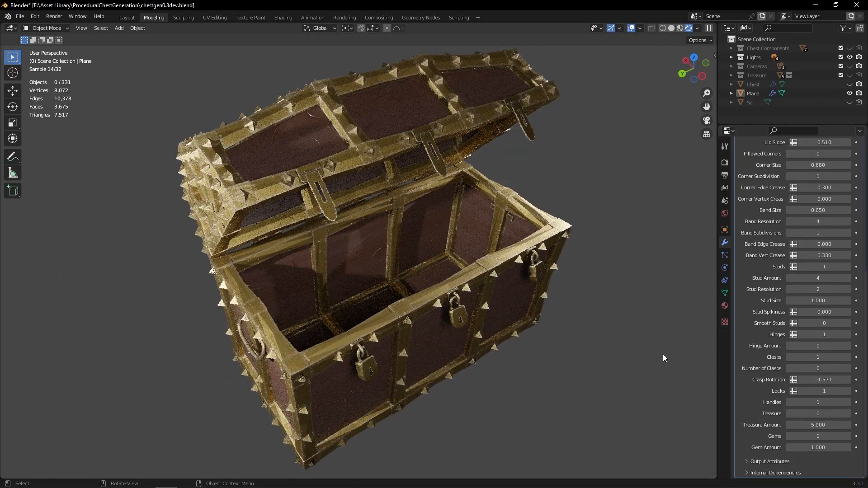
pyautogui.click(845, 414)
# Try Treasure Amount values of 13.280 and 9.290, switch the viewport to Material Preview shading, and set the amount to 12.530
pyautogui.moveTo(808, 428); pyautogui.dragTo(822, 425)
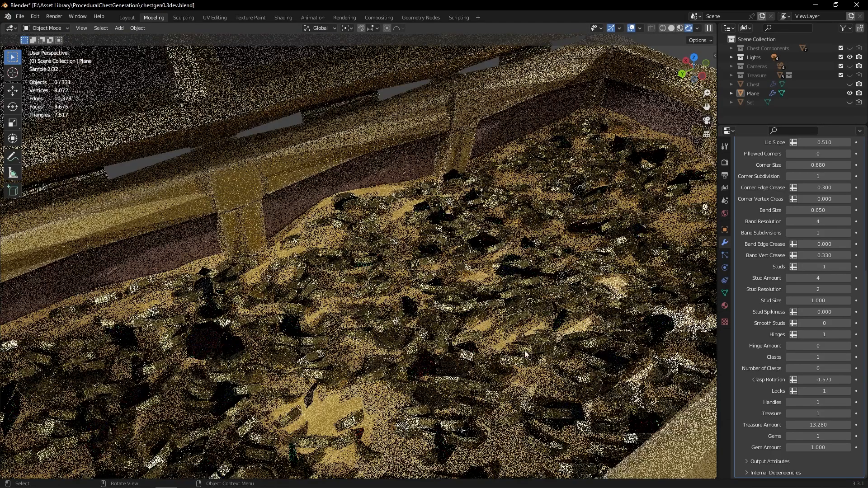
pyautogui.moveTo(823, 425); pyautogui.dragTo(808, 423)
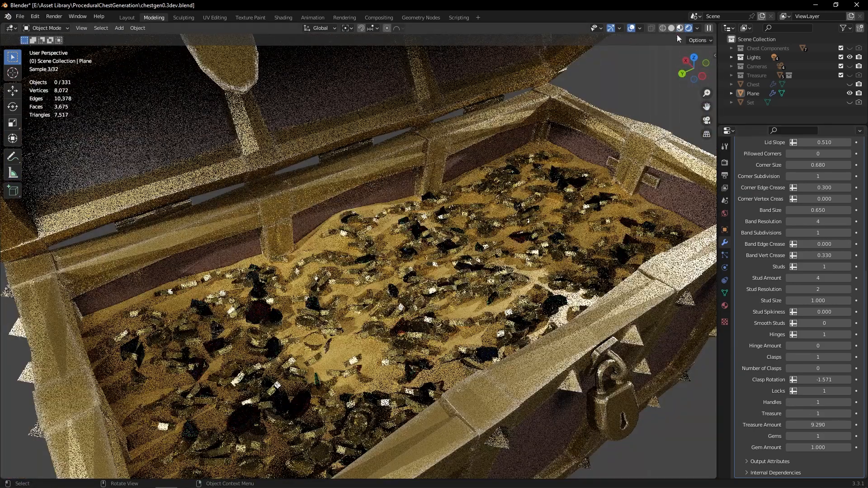
pyautogui.click(680, 28)
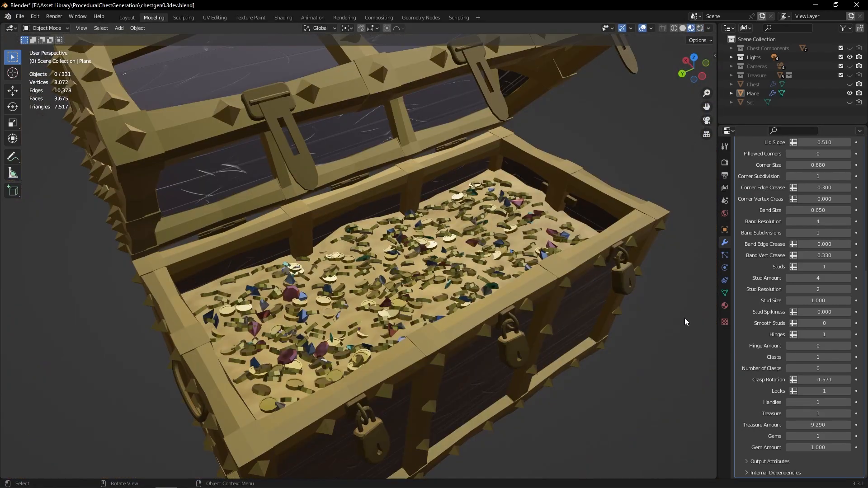
pyautogui.moveTo(818, 425); pyautogui.dragTo(834, 425)
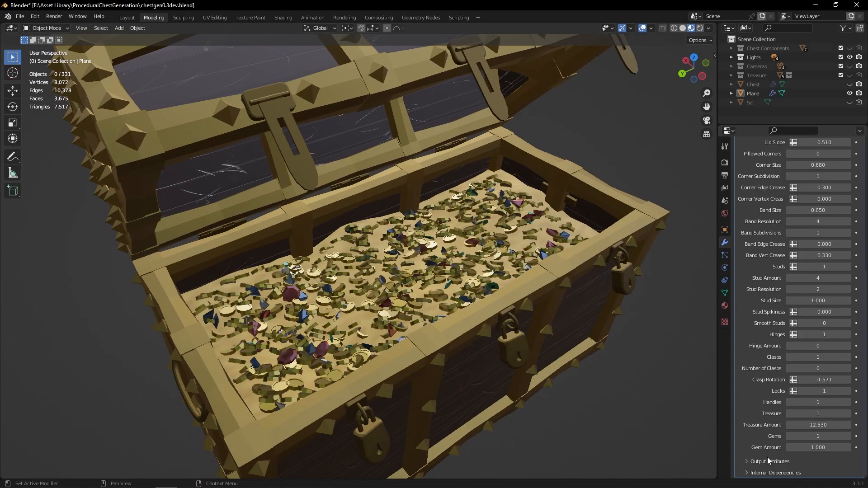
# Switch the gems off and back on, and set Gem Amount to 1.410
pyautogui.click(789, 436)
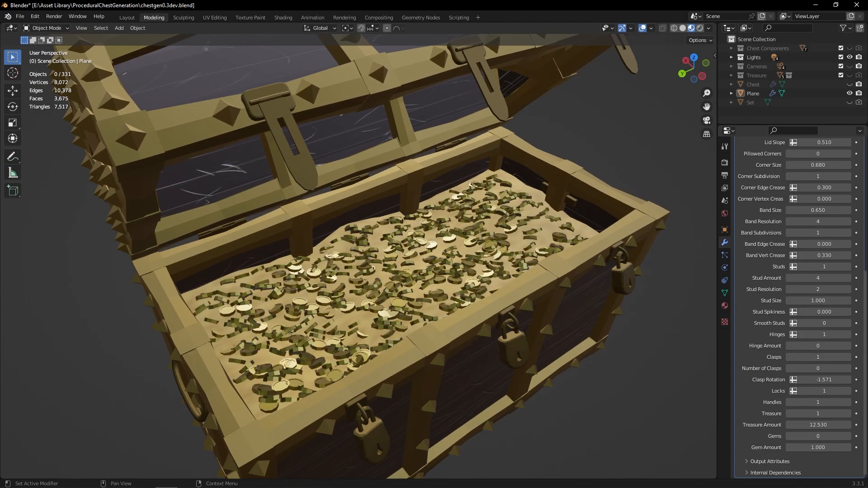
pyautogui.click(849, 436)
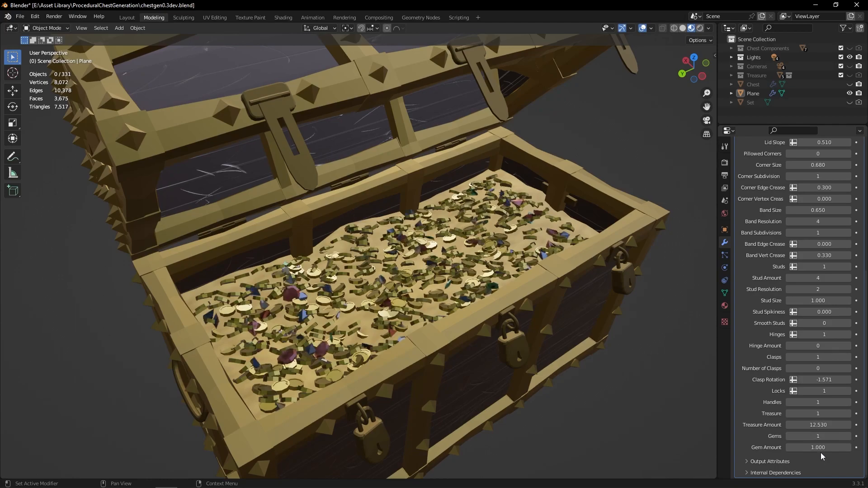
pyautogui.moveTo(818, 448); pyautogui.dragTo(758, 449)
pyautogui.scroll(-2, 613, 380)
pyautogui.moveTo(613, 381); pyautogui.dragTo(587, 373, button='middle')
pyautogui.scroll(-2, 578, 373)
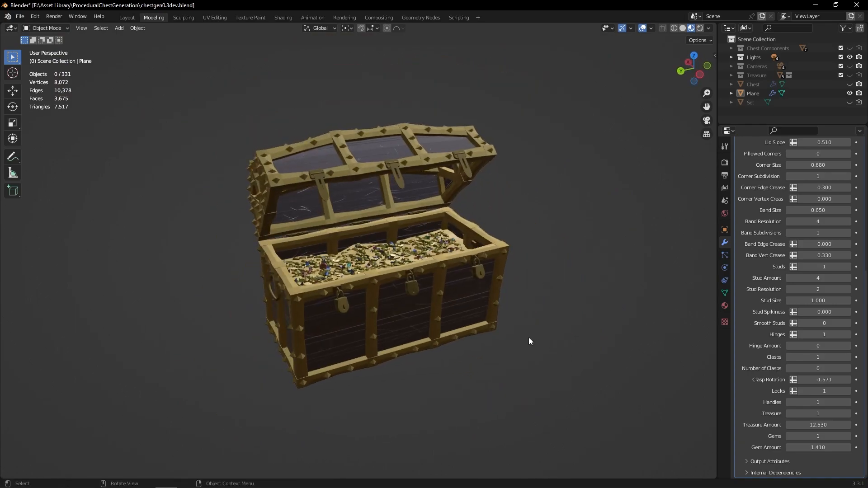
pyautogui.moveTo(527, 341); pyautogui.dragTo(548, 343, button='middle')
pyautogui.scroll(10, 751, 312)
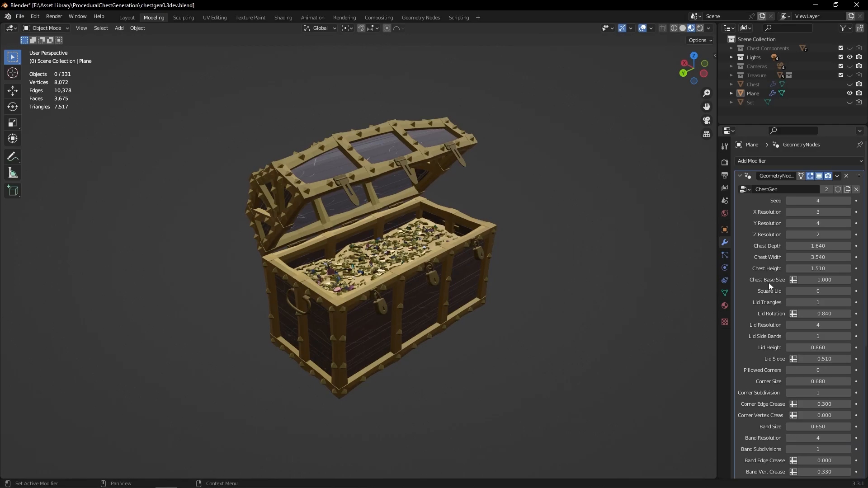
pyautogui.moveTo(500, 372); pyautogui.dragTo(501, 363, button='middle')
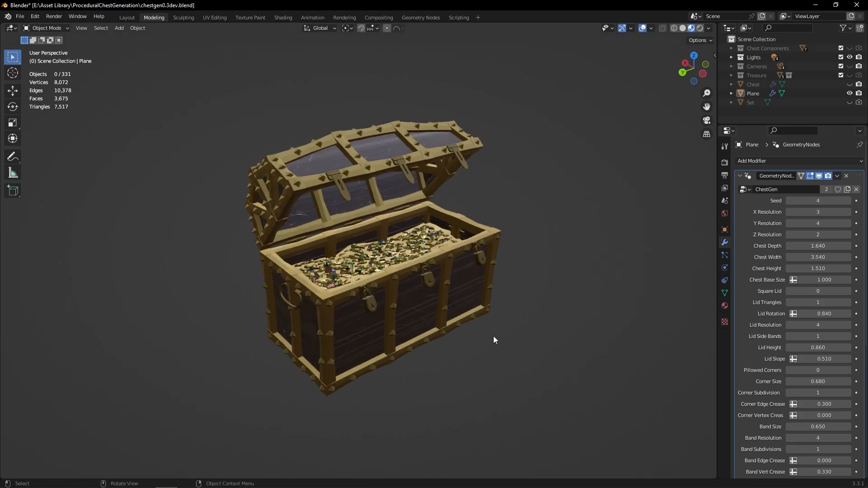
# Switch to the Shading workspace and bring the COLORs Mix node of the ChestBase material into view
pyautogui.click(283, 17)
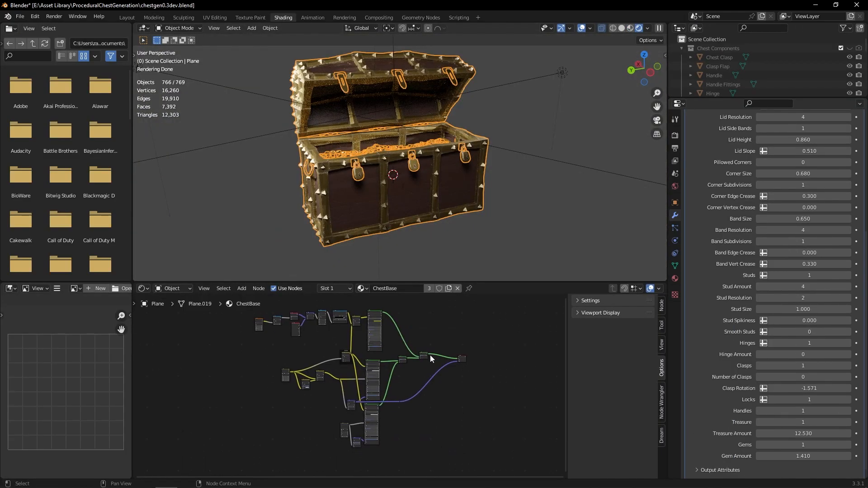
pyautogui.click(363, 288)
pyautogui.scroll(8, 370, 367)
pyautogui.scroll(-7, 384, 371)
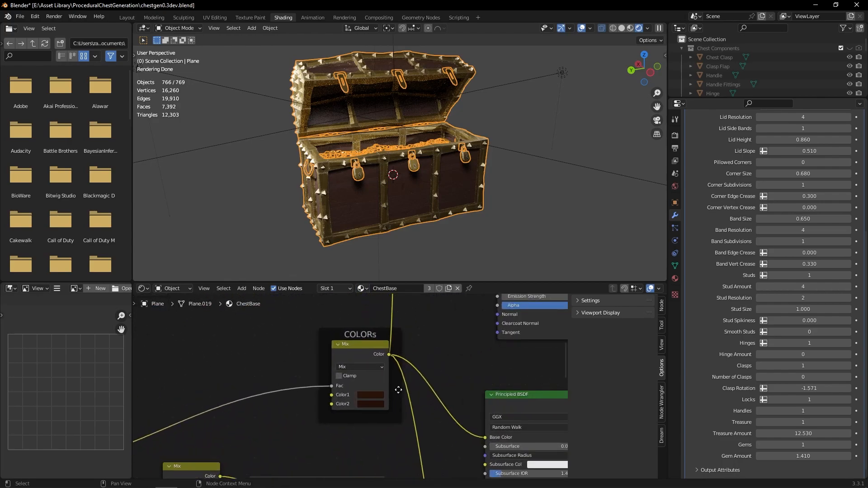
pyautogui.scroll(-2, 413, 382)
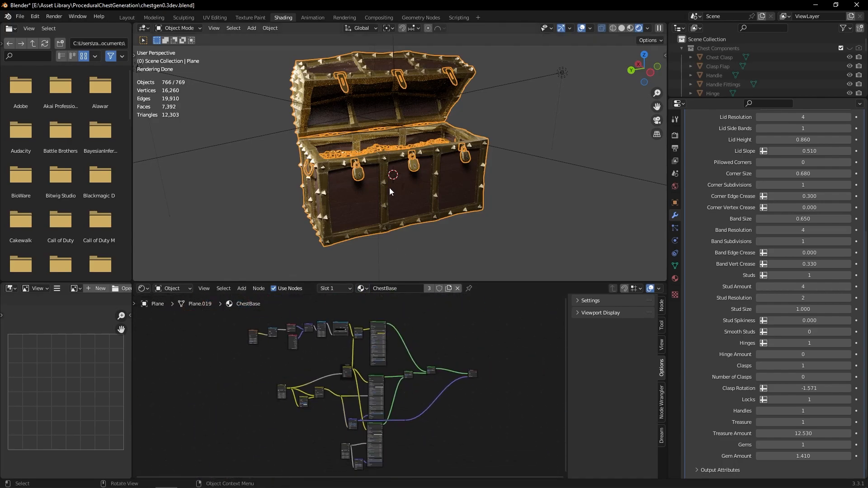
pyautogui.scroll(8, 427, 371)
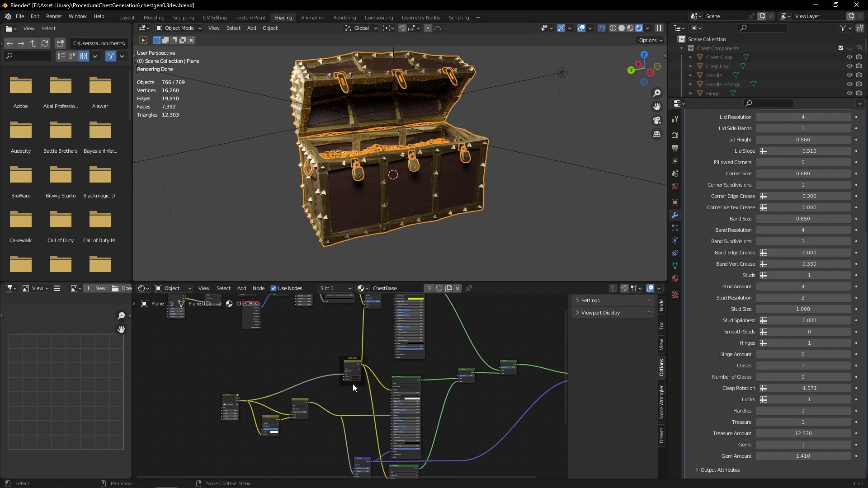
pyautogui.scroll(5, 395, 362)
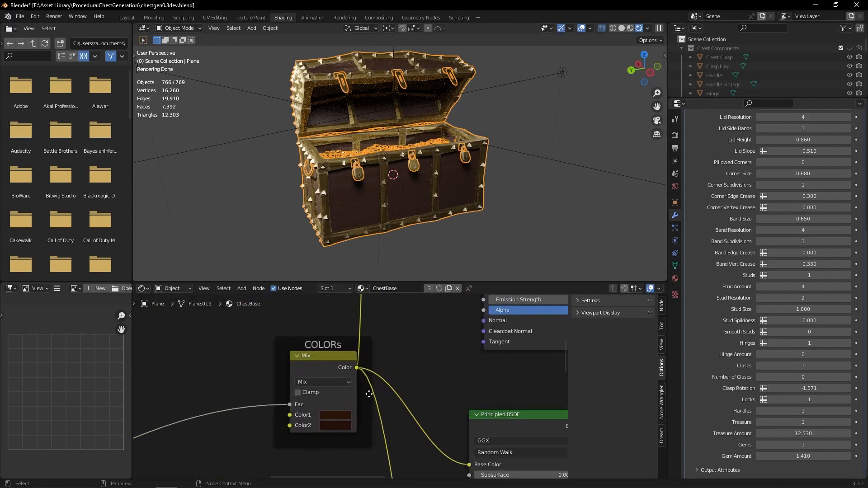
# Set Color1 of the ChestBase COLORs Mix node to a pale pinkish grey with HSV 0.061, 0.235, 0.468
pyautogui.click(350, 388)
pyautogui.moveTo(383, 286); pyautogui.dragTo(392, 262)
pyautogui.moveTo(447, 255); pyautogui.dragTo(446, 238)
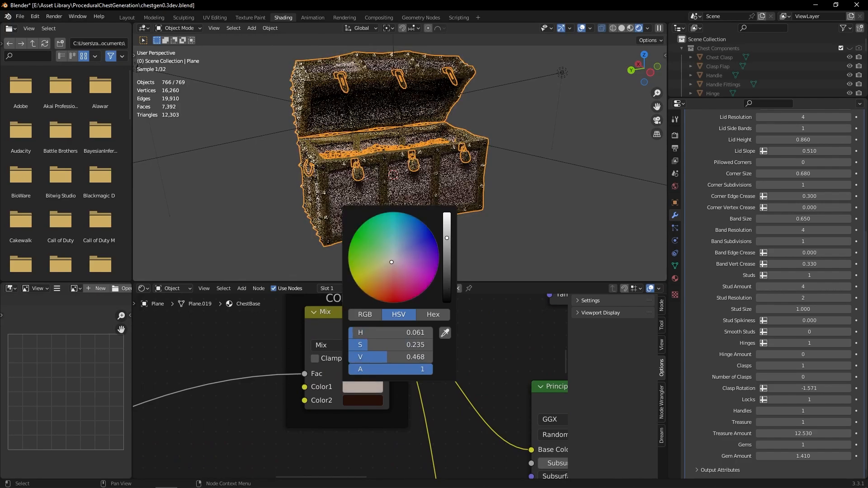
# Set Color2 of the ChestBase COLORs Mix node to a brighter olive yellow and inspect the recoloured wood on the chest
pyautogui.click(363, 402)
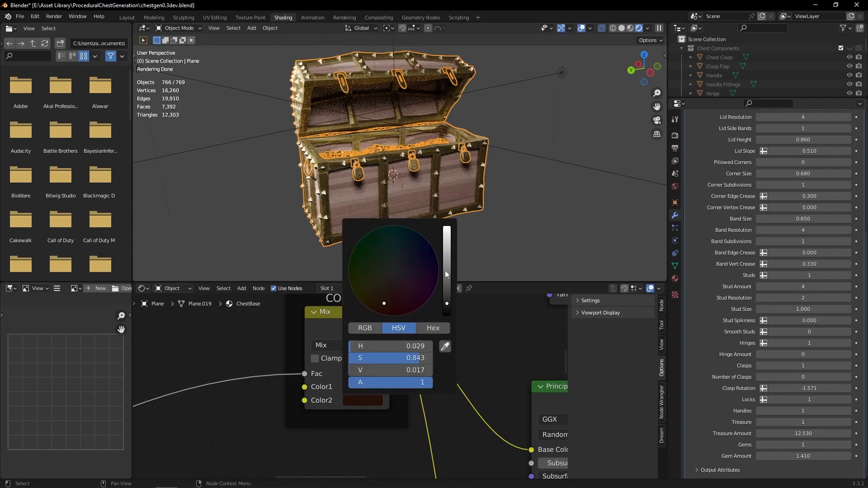
pyautogui.moveTo(446, 273); pyautogui.dragTo(447, 260)
pyautogui.moveTo(384, 296); pyautogui.dragTo(369, 281)
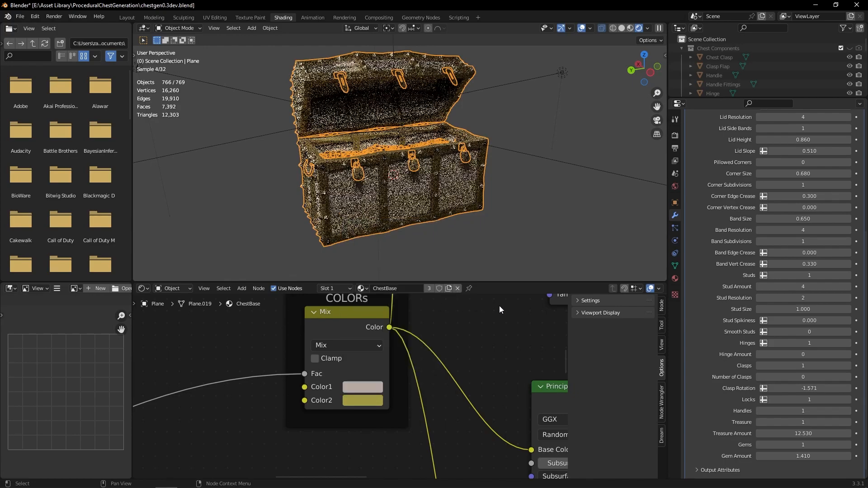
pyautogui.moveTo(470, 209)
pyautogui.mouseDown(button='middle')
pyautogui.moveTo(441, 206)
pyautogui.moveTo(474, 205)
pyautogui.mouseUp(button='middle')
pyautogui.scroll(1, 442, 204)
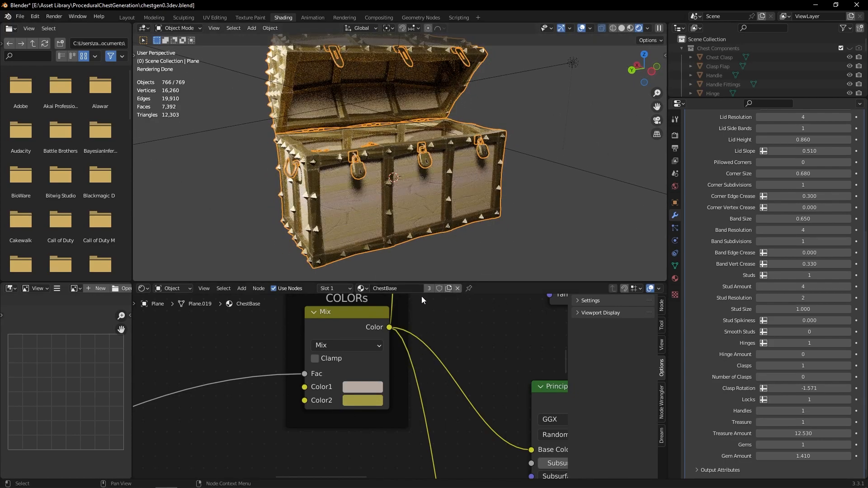
pyautogui.moveTo(476, 229); pyautogui.dragTo(468, 238, button='middle')
pyautogui.scroll(-1, 469, 238)
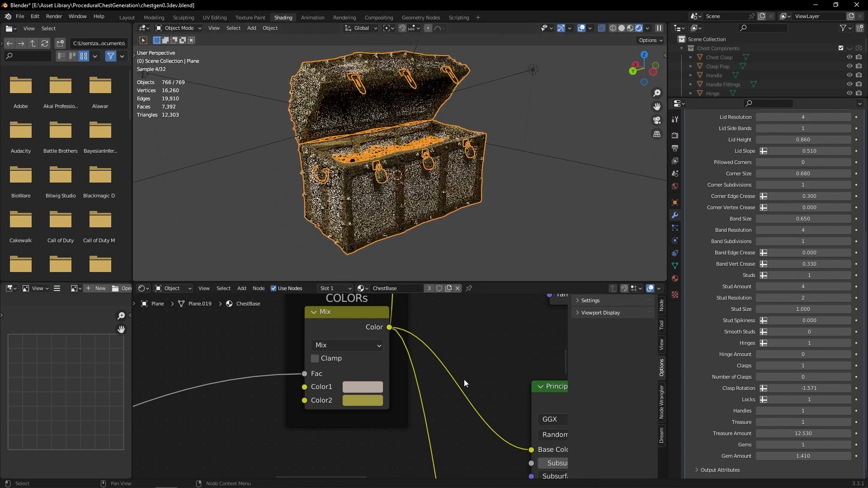
# Show the Bands material in the shader editor and locate its Band Color group node
pyautogui.click(361, 289)
pyautogui.click(393, 313)
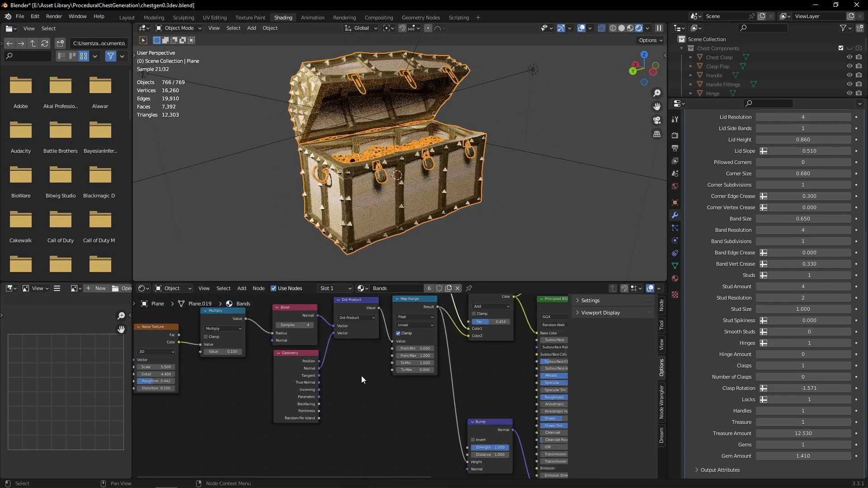
pyautogui.scroll(-6, 361, 376)
pyautogui.moveTo(385, 375); pyautogui.dragTo(386, 406, button='middle')
pyautogui.moveTo(429, 379); pyautogui.dragTo(392, 409, button='middle')
pyautogui.scroll(6, 391, 410)
pyautogui.moveTo(338, 352); pyautogui.dragTo(356, 402, button='middle')
pyautogui.scroll(6, 356, 402)
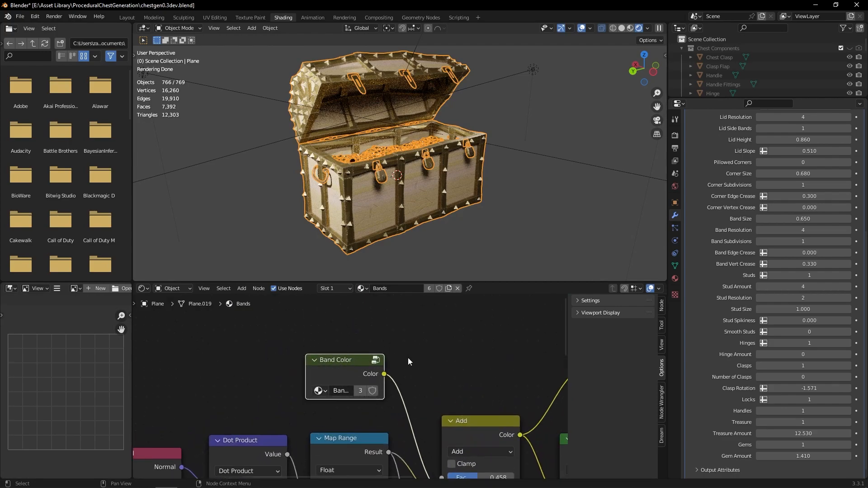
pyautogui.scroll(-1, 366, 337)
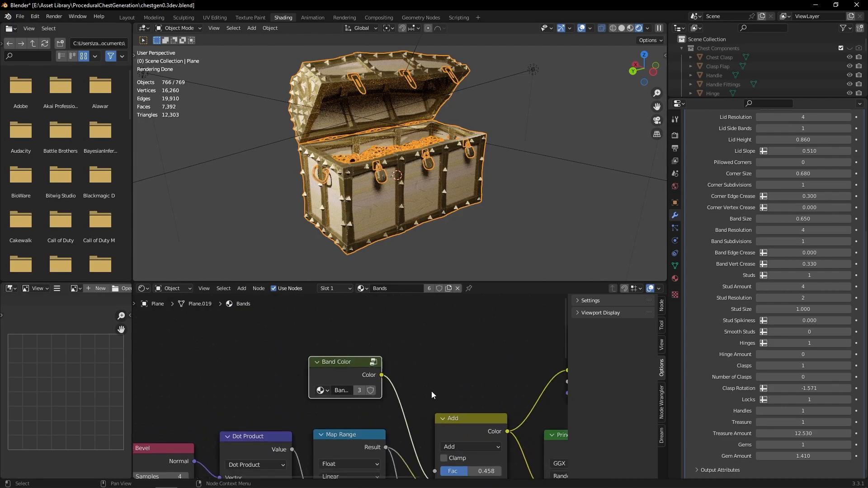
# Look through the list of available materials and examine the chest's locks, studs and bands up close
pyautogui.click(361, 288)
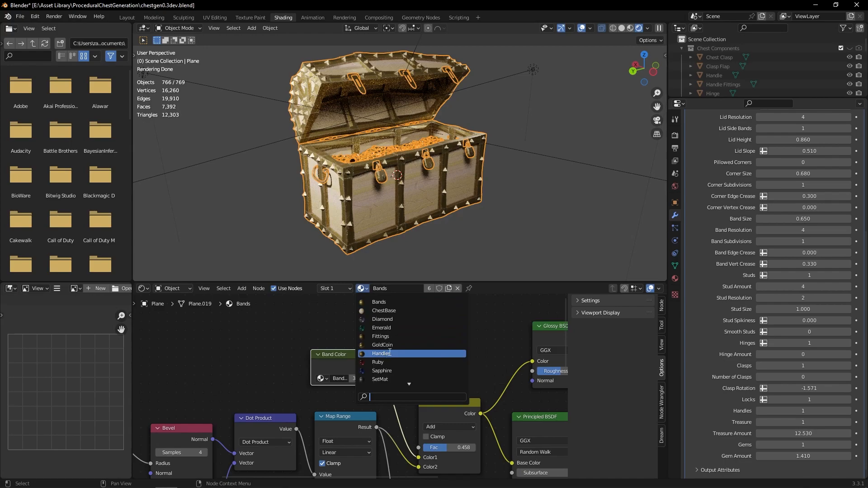
pyautogui.click(357, 226)
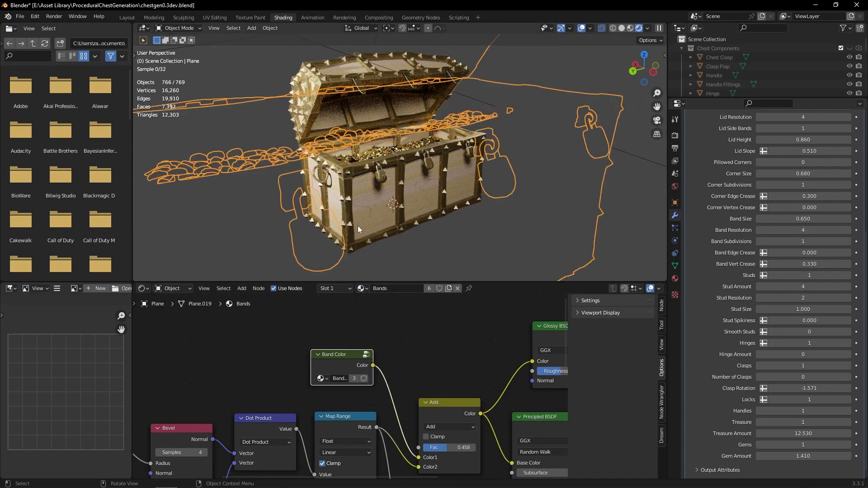
pyautogui.scroll(5, 357, 226)
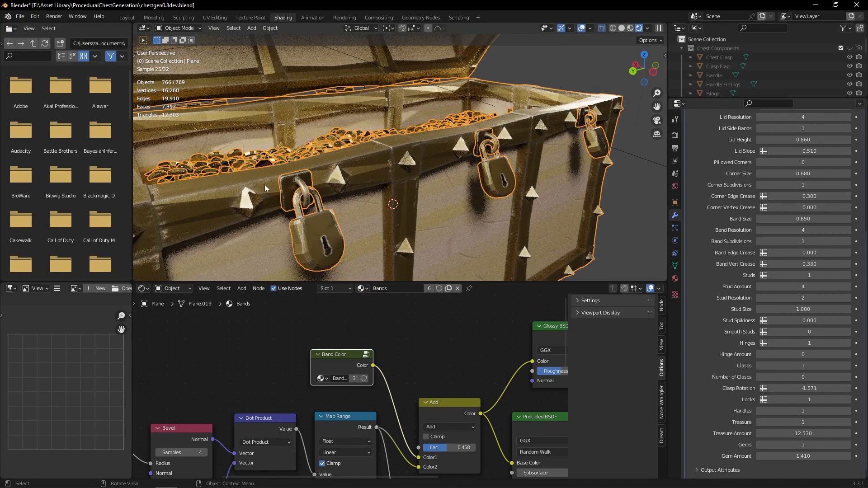
pyautogui.scroll(-3, 367, 229)
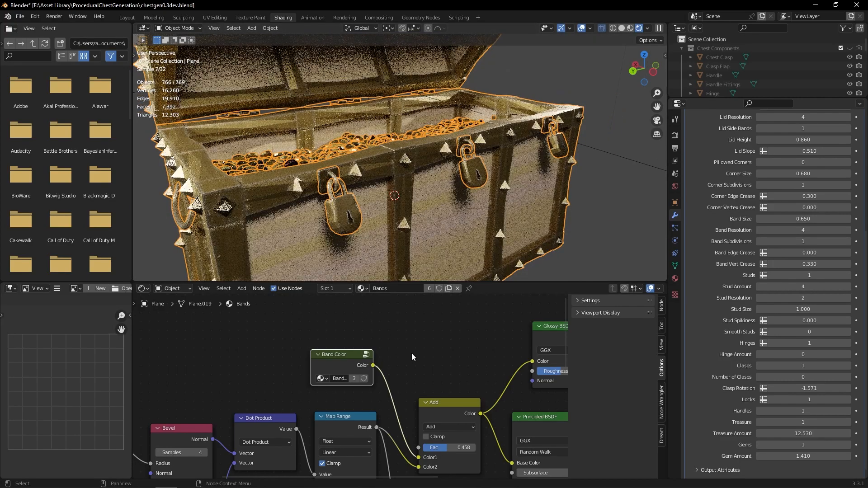
# Open the Band Color node group and change its RGB colour to a desaturated warm grey, checking the bands on the whole chest
pyautogui.moveTo(359, 355); pyautogui.dragTo(349, 335, button='middle')
pyautogui.click(356, 335)
pyautogui.scroll(2, 330, 363)
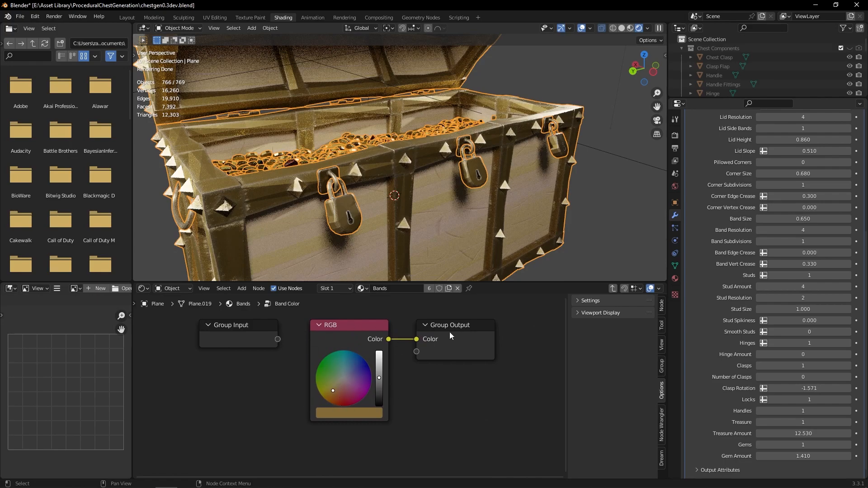
pyautogui.scroll(1, 344, 386)
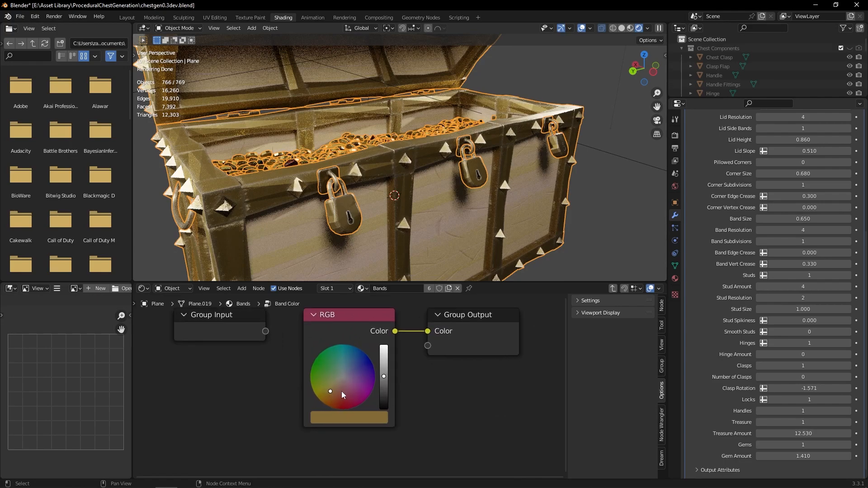
pyautogui.moveTo(336, 388); pyautogui.dragTo(384, 377)
pyautogui.scroll(-5, 392, 218)
pyautogui.scroll(1, 393, 218)
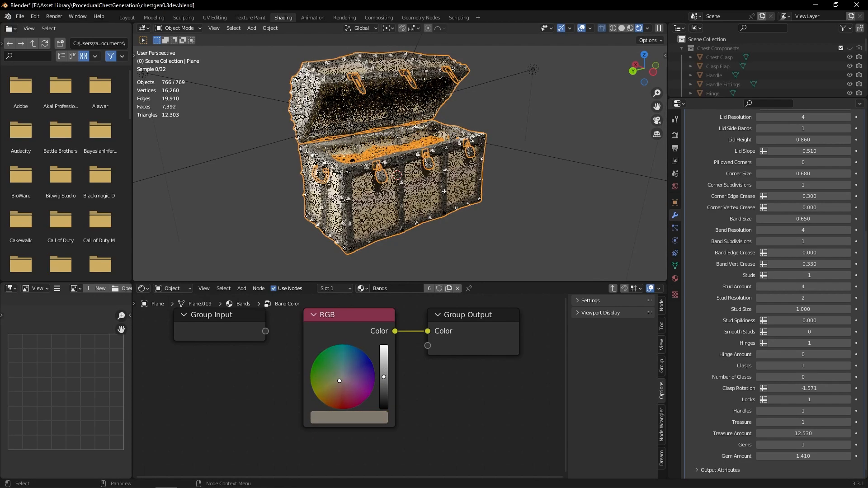
pyautogui.moveTo(431, 224); pyautogui.dragTo(462, 220, button='middle')
pyautogui.scroll(2, 461, 221)
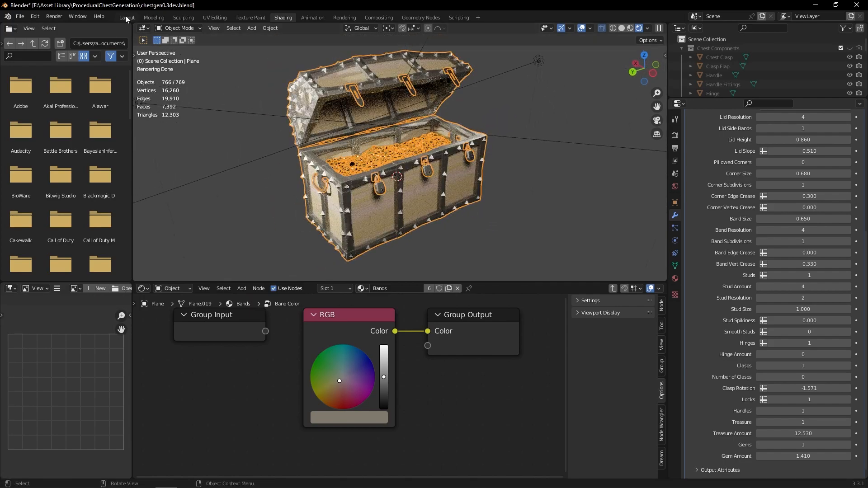
# Switch to the Layout workspace and examine the recoloured chest and its treasure in the rendered viewport
pyautogui.click(126, 18)
pyautogui.scroll(-2, 501, 257)
pyautogui.moveTo(503, 259); pyautogui.dragTo(526, 273, button='middle')
pyautogui.click(570, 303)
pyautogui.moveTo(570, 301); pyautogui.dragTo(530, 300, button='middle')
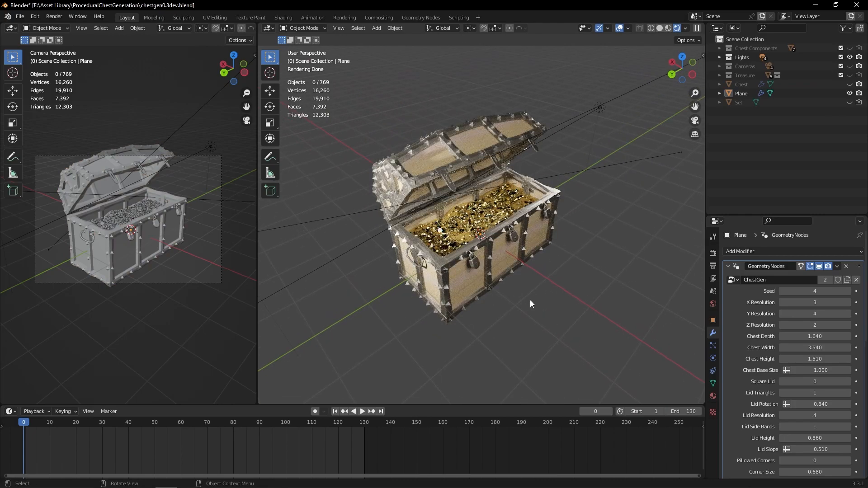
pyautogui.scroll(2, 571, 288)
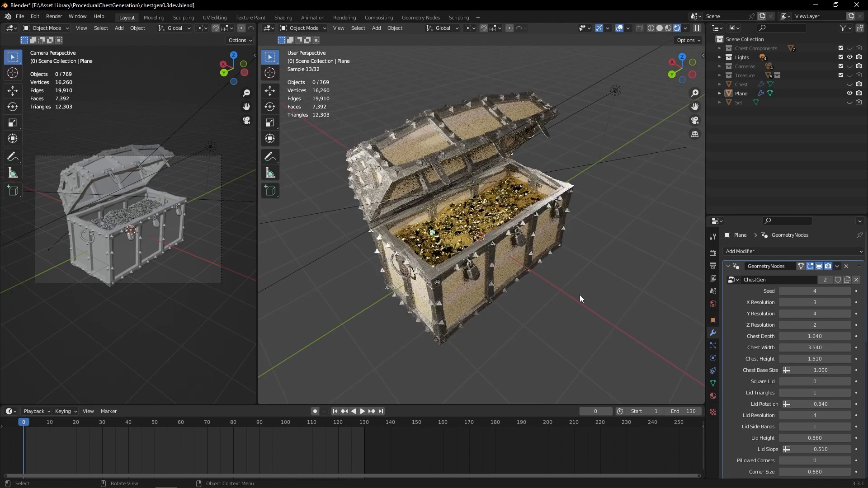
pyautogui.moveTo(639, 235); pyautogui.dragTo(604, 226, button='middle')
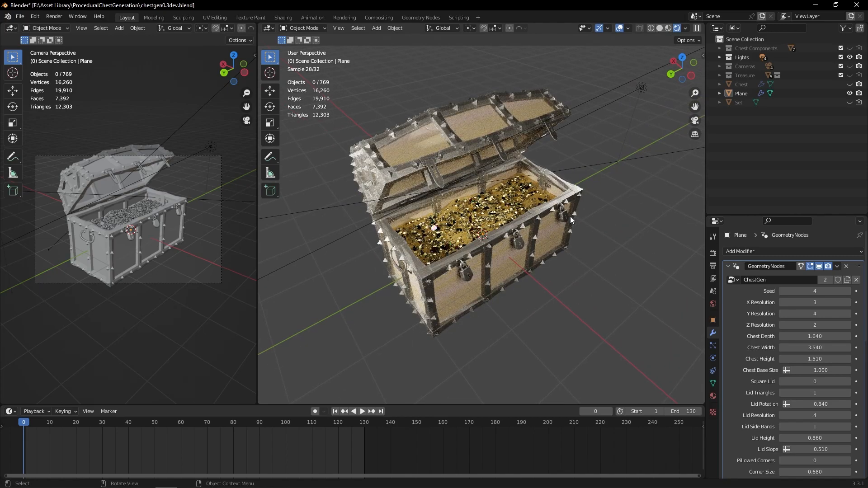